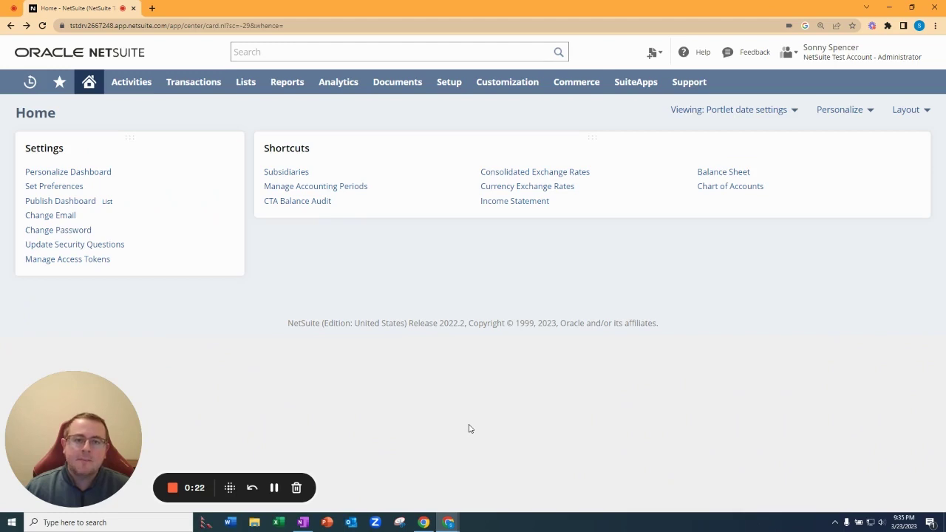
Step: Create a new custom record type and name it Company Project
mouse_move(517, 85)
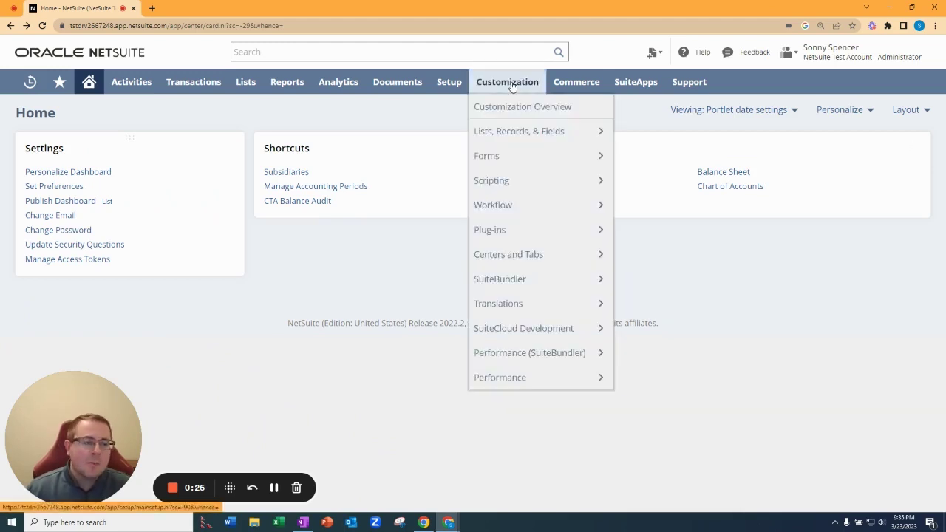
mouse_move(545, 131)
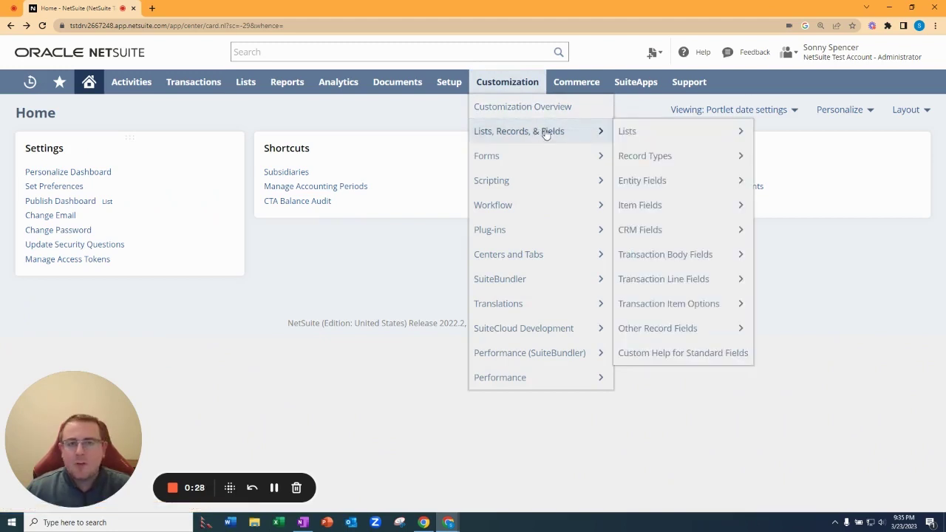
mouse_move(674, 156)
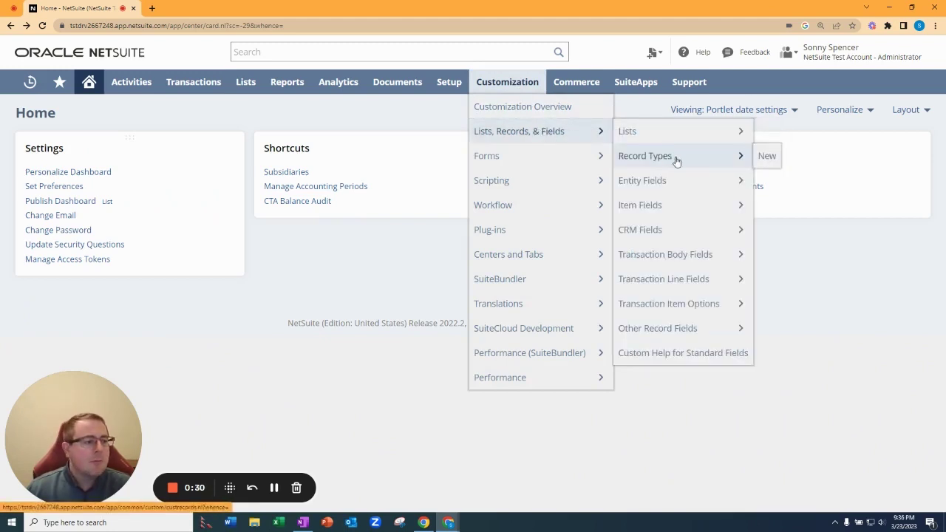
left_click(767, 158)
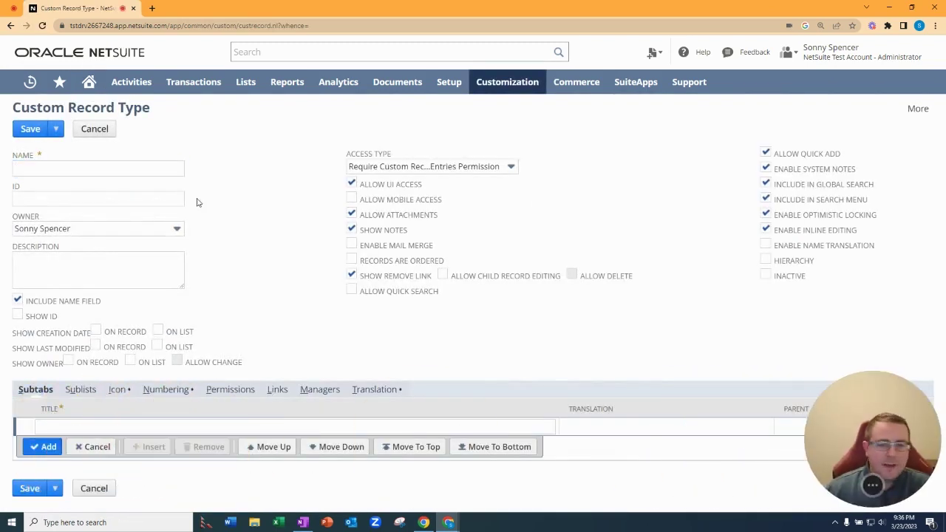
left_click(153, 168)
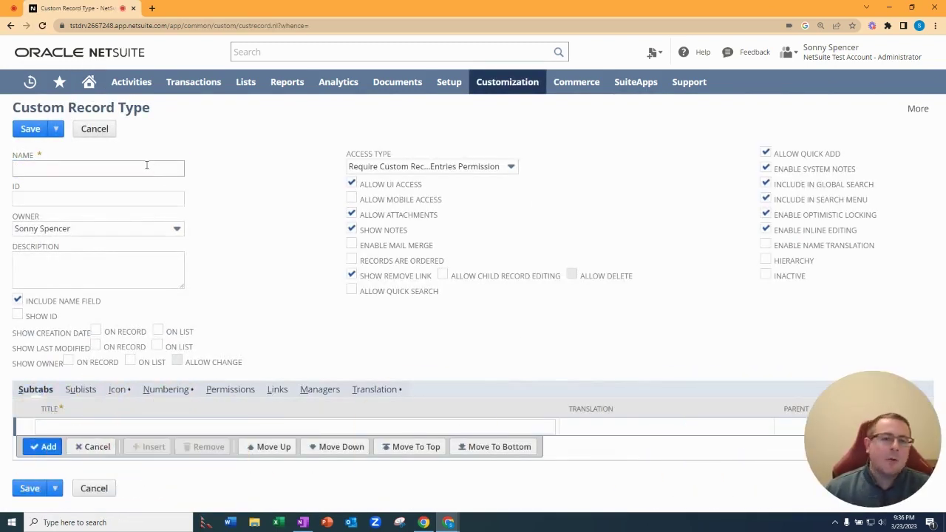
left_click(144, 166)
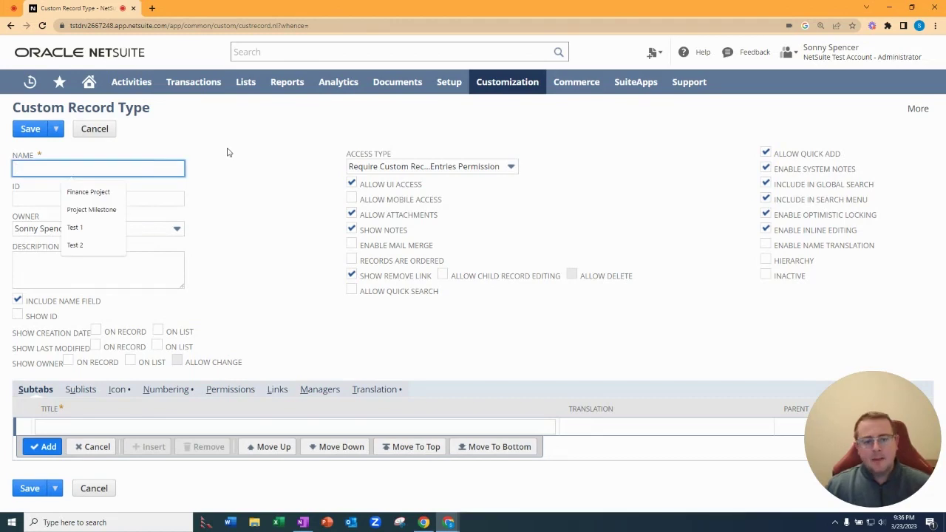
type("Company P(r")
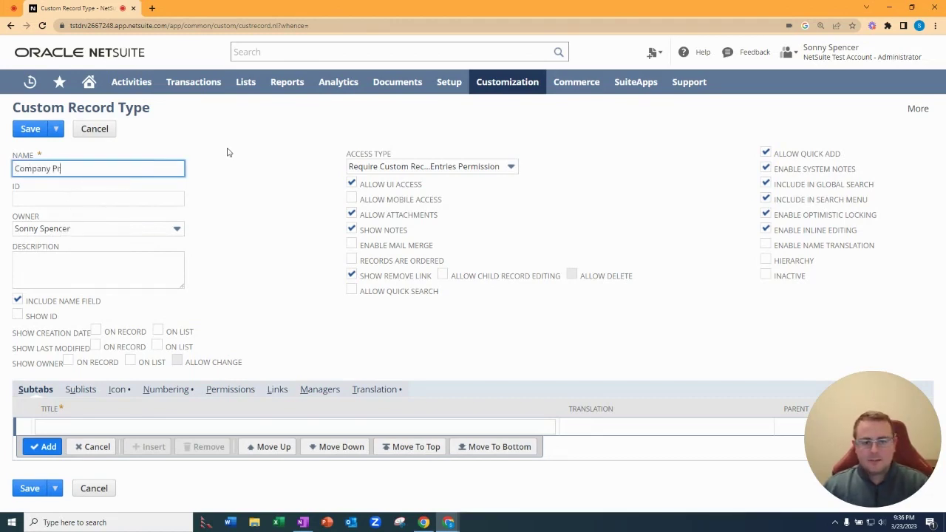
type("oject")
key("Tab")
Step: Set the record type's ID to _company_project_custom
type("_")
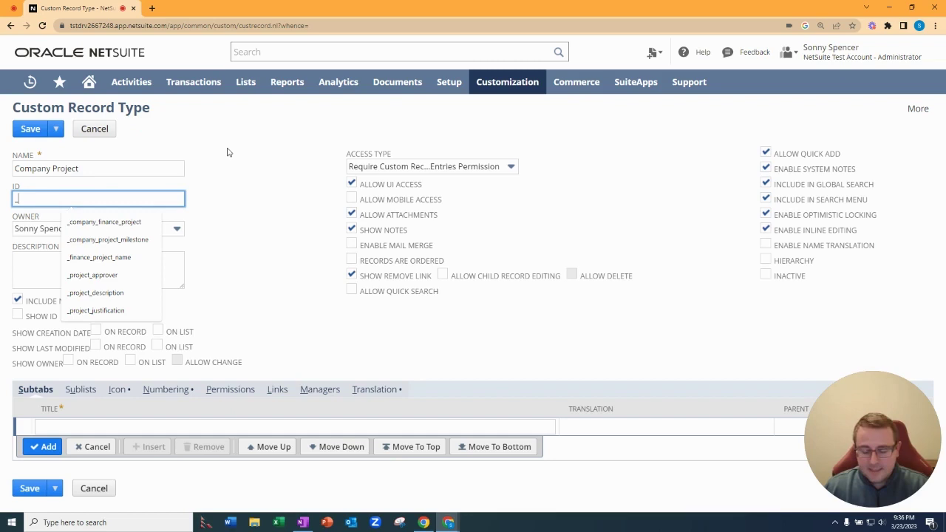
type("company")
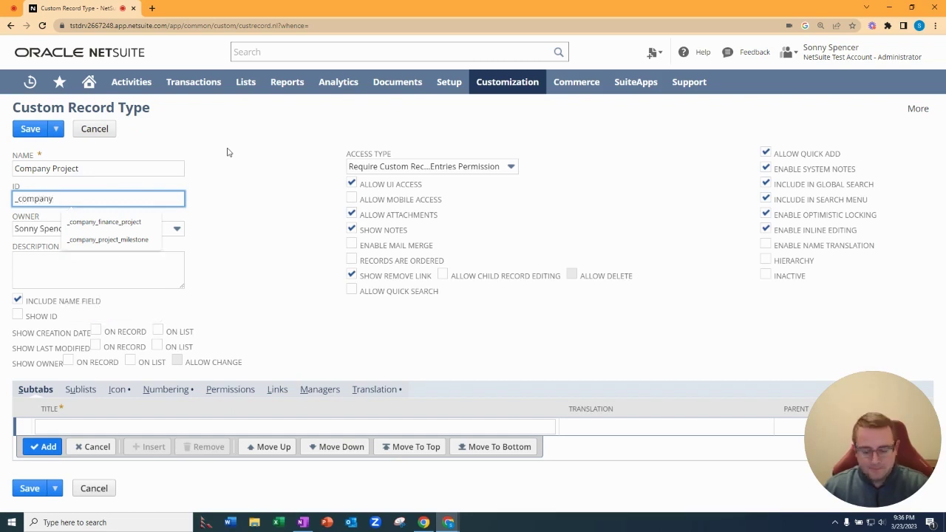
type("_")
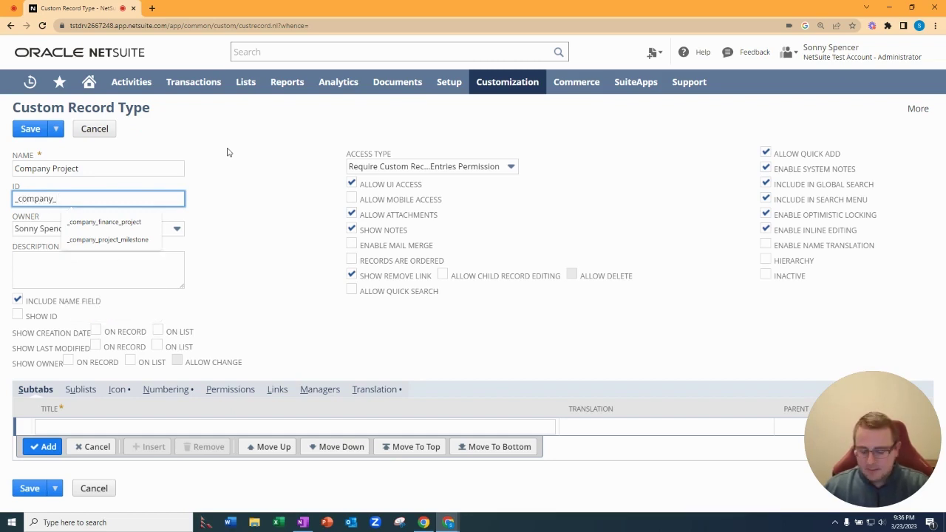
type("project")
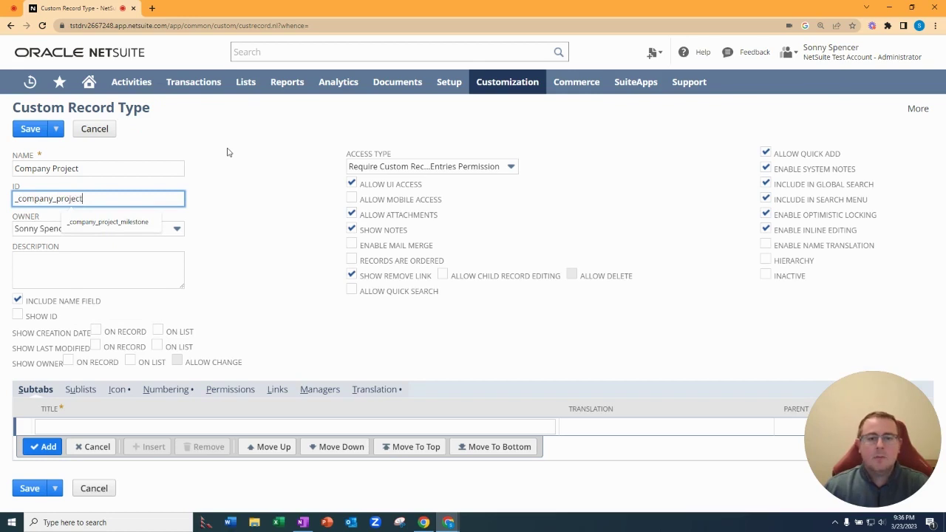
type("_custom")
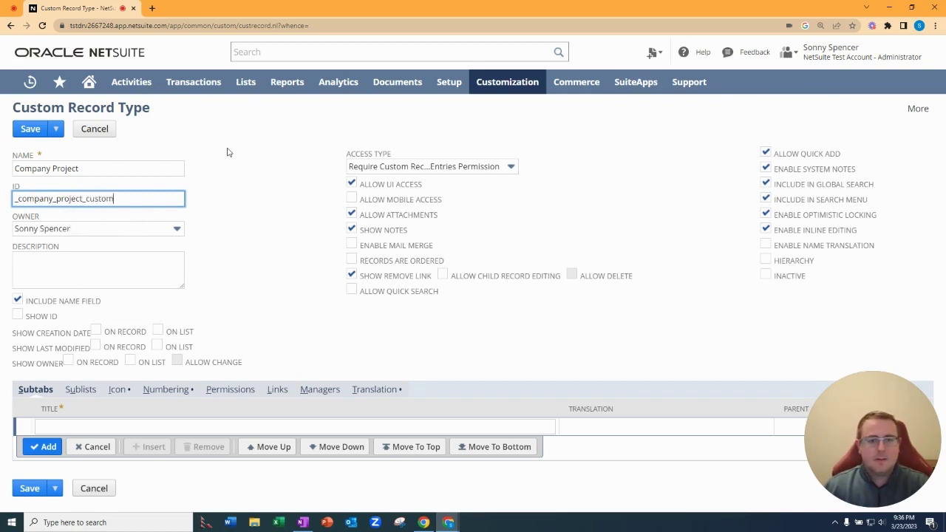
key("Tab")
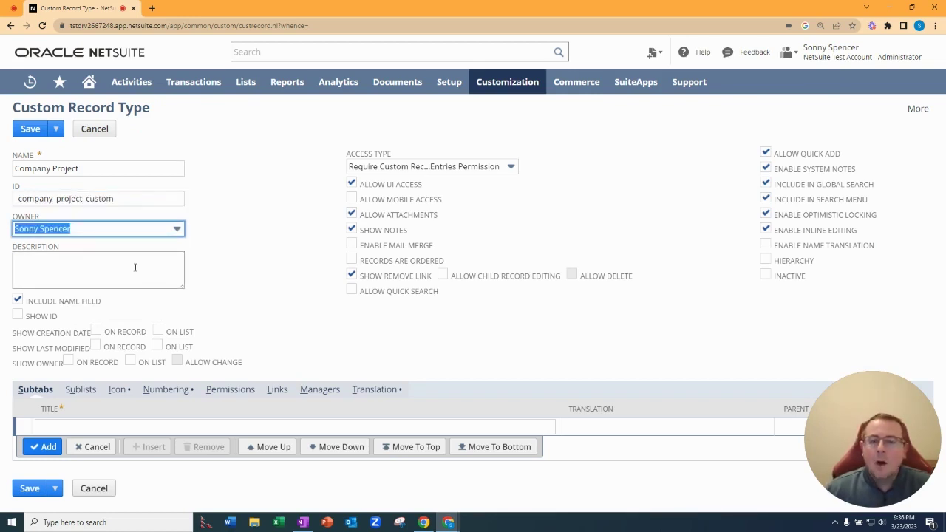
Step: Enter "Basic project management record" as the record type's description
left_click(128, 269)
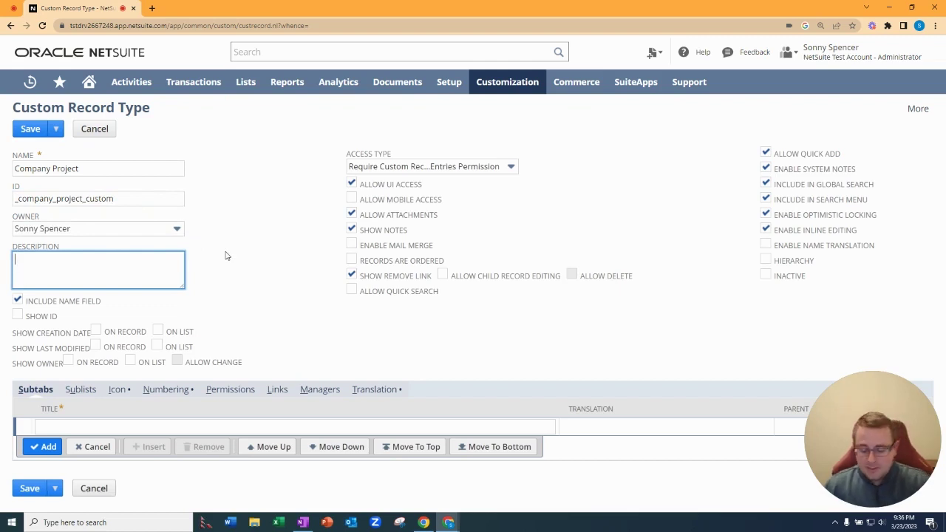
type("Basic projec")
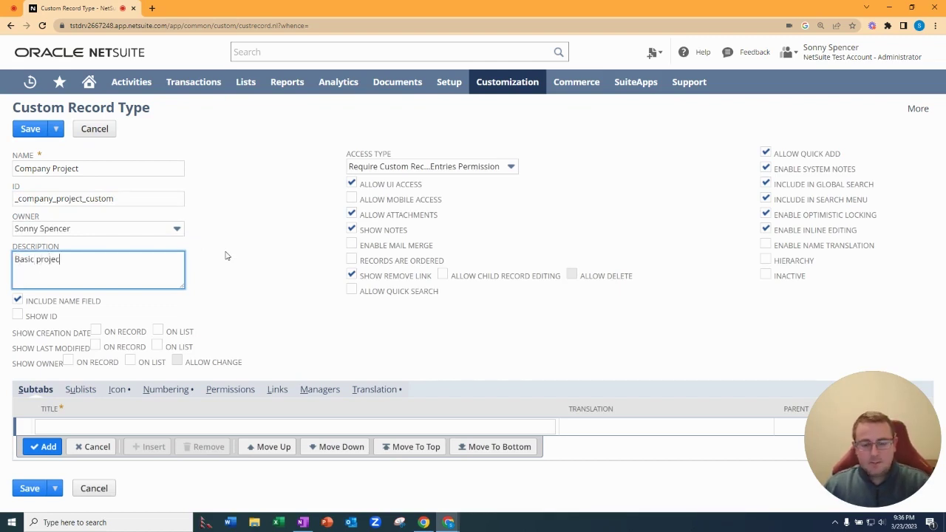
type("t management ")
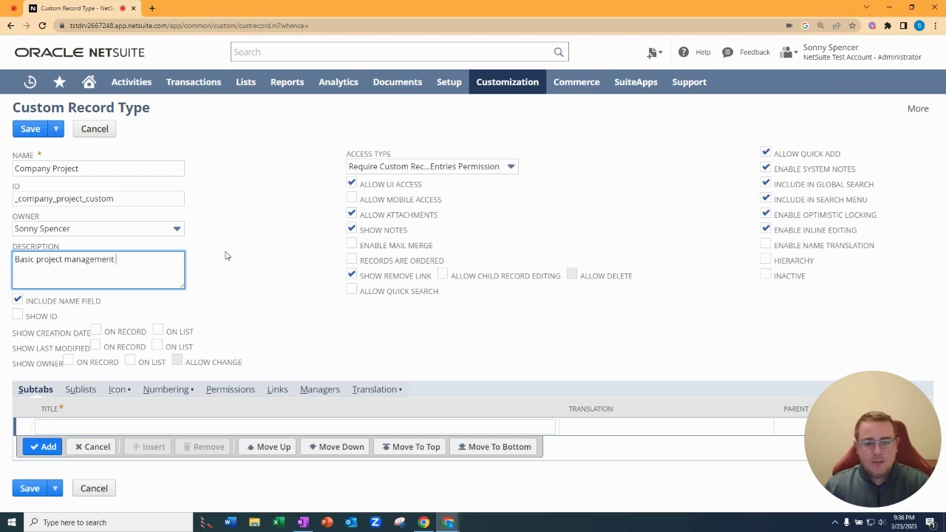
type("record")
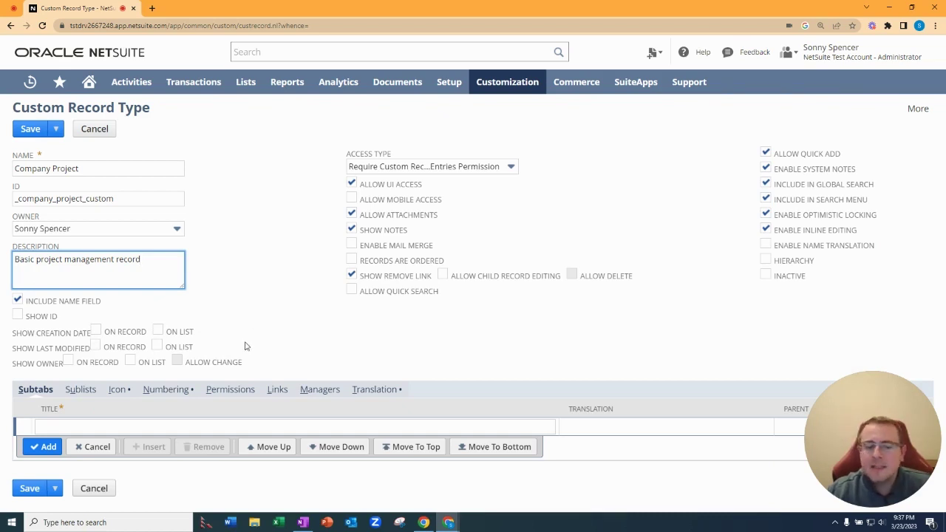
Step: Show the last modified date on both record and list, and choose Require Custom Record Entries Permission as the access type
left_click(96, 347)
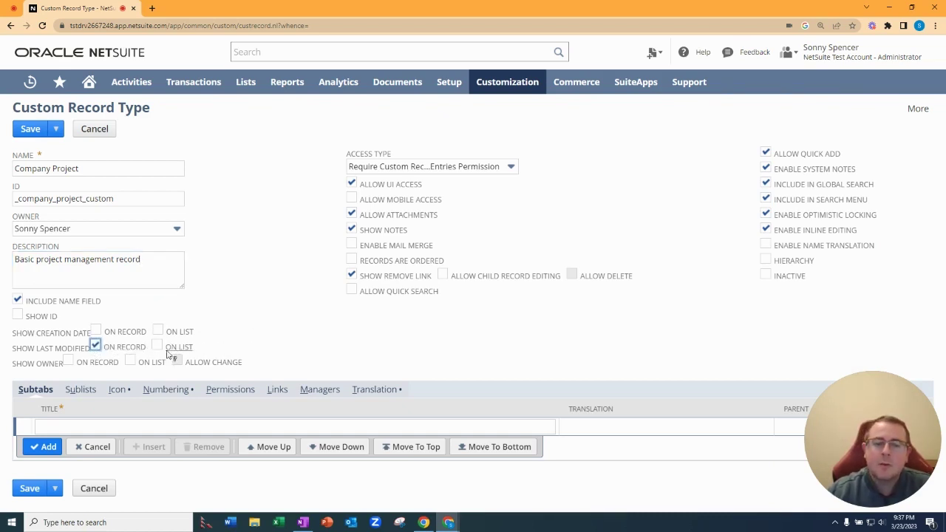
left_click(157, 346)
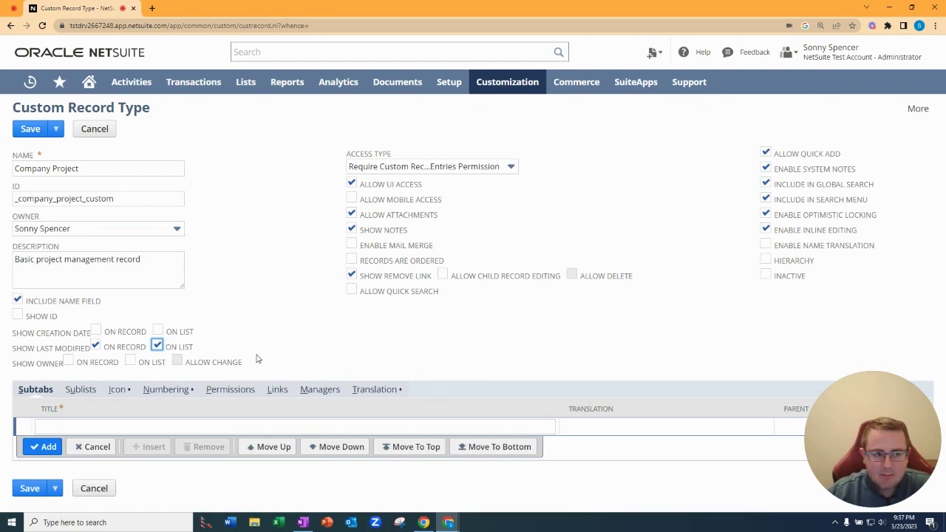
left_click(510, 168)
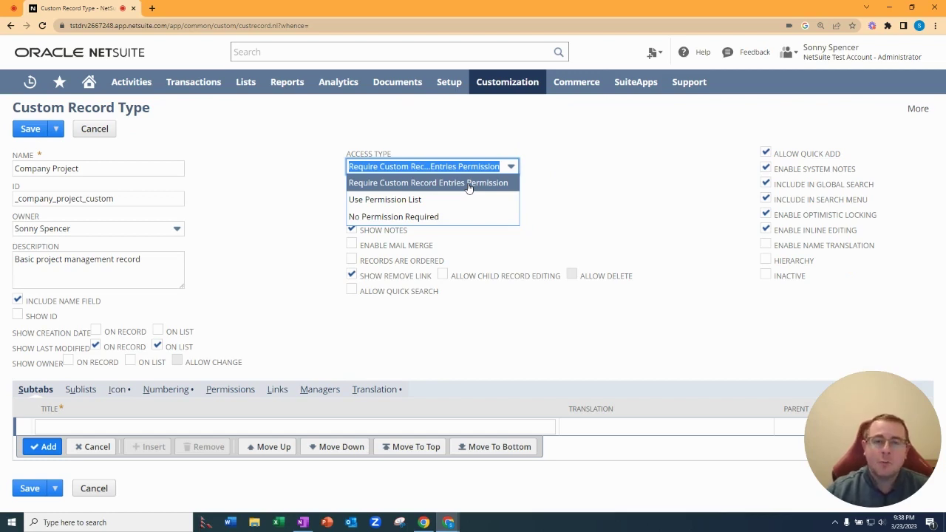
left_click(399, 185)
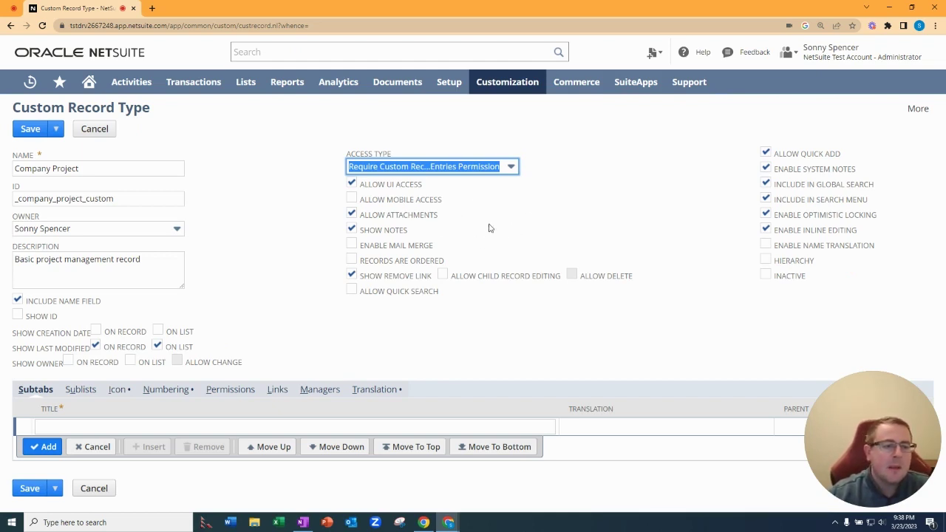
Step: Disable Show Remove Link after consulting its field help, and save the custom record type
left_click(426, 282)
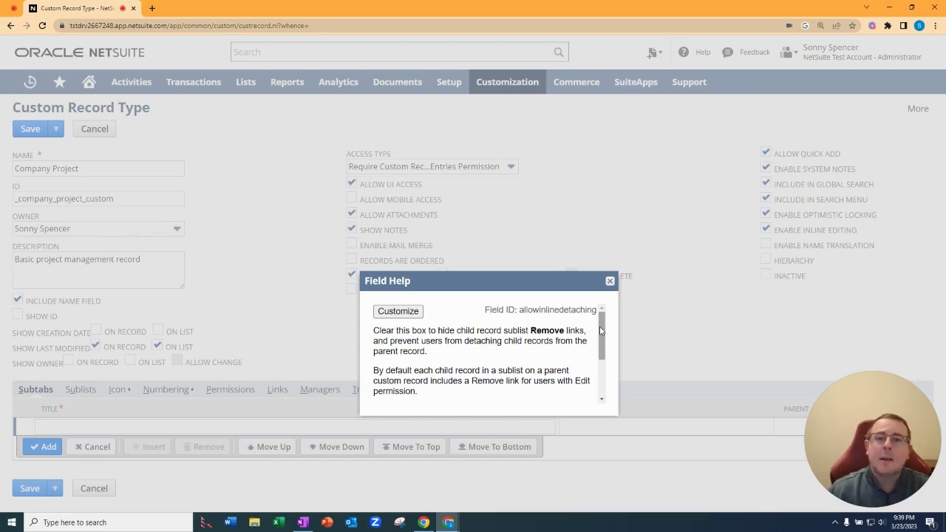
left_click(610, 281)
left_click(351, 276)
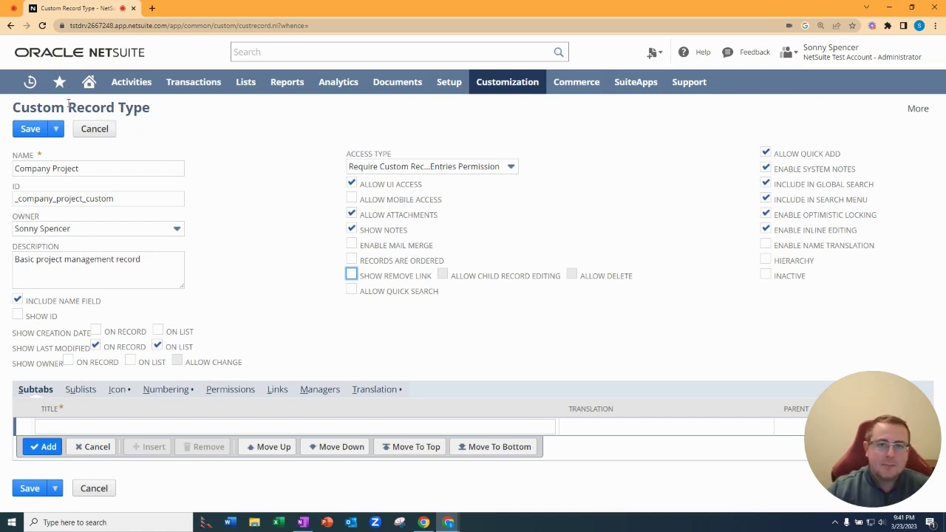
left_click(23, 131)
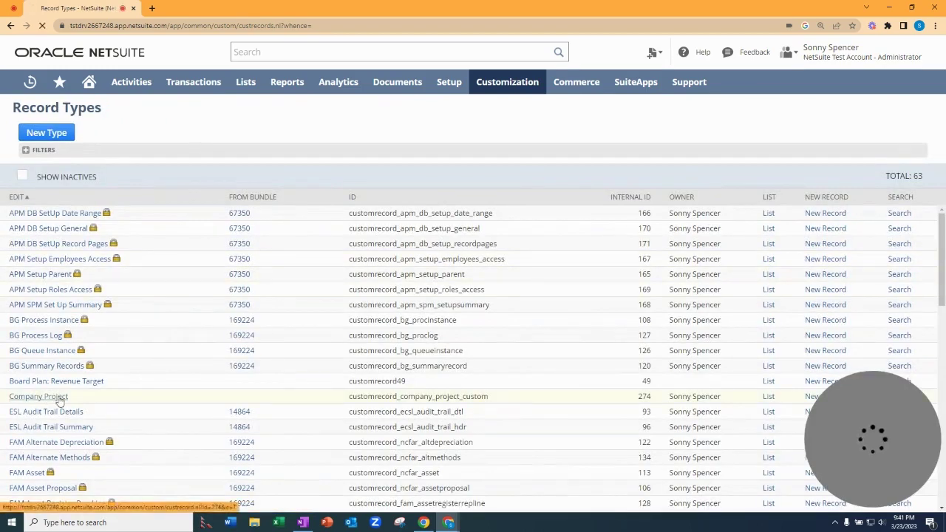
Step: Open the Company Project record type for editing and start a new field on it
left_click(60, 400)
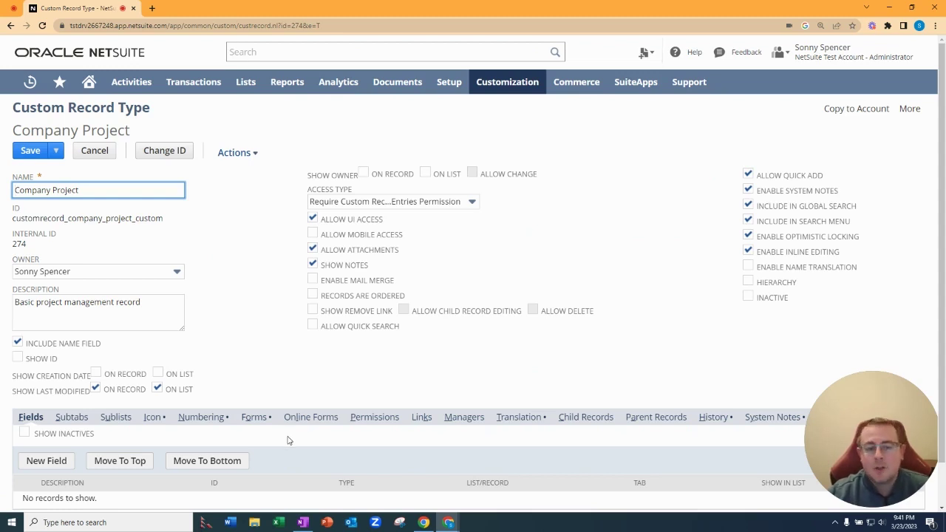
scroll(287, 412, "down", 2)
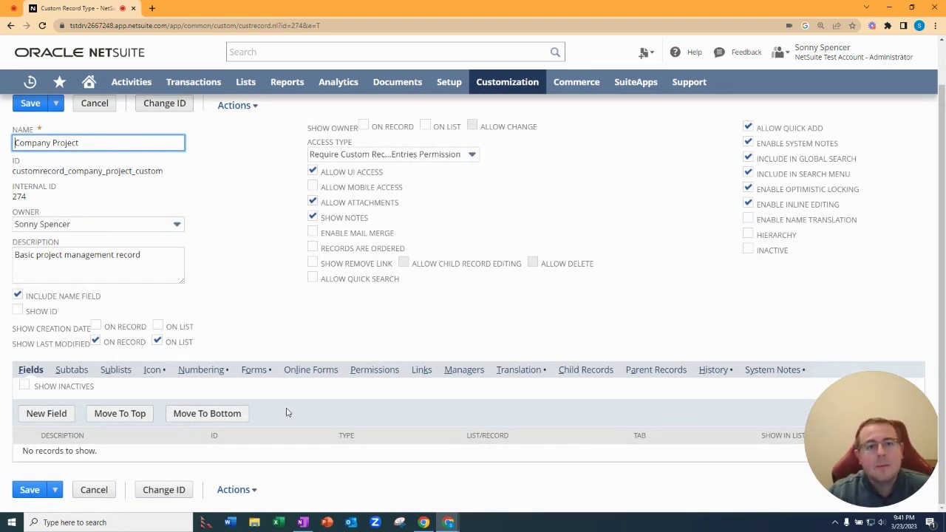
left_click(31, 416)
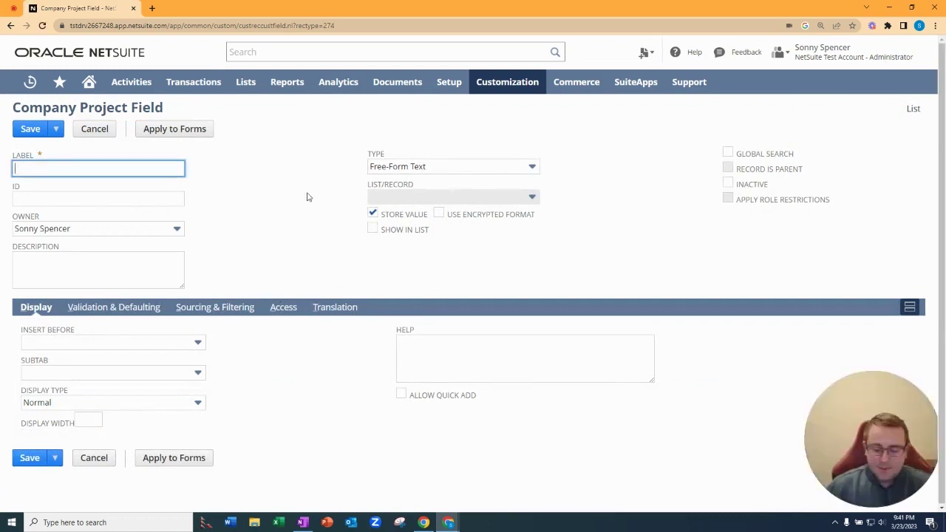
type("Project T")
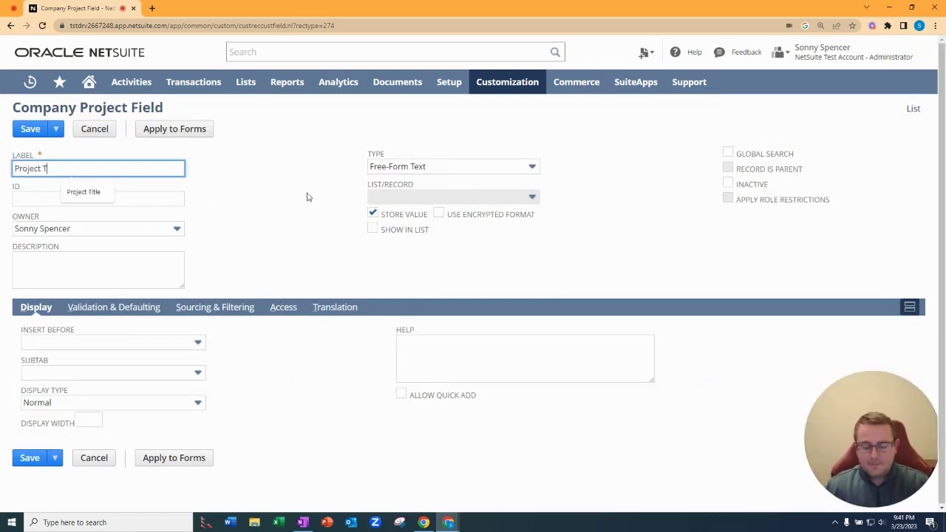
type("it")
key("BackSpace")
key("BackSpace")
key("BackSpace")
key("BackSpace")
key("BackSpace")
key("BackSpace")
key("BackSpace")
key("BackSpace")
key("BackSpace")
key("BackSpace")
key("BackSpace")
Step: Label the new free-form text field Company Project Title, save it and start another new field
type("C")
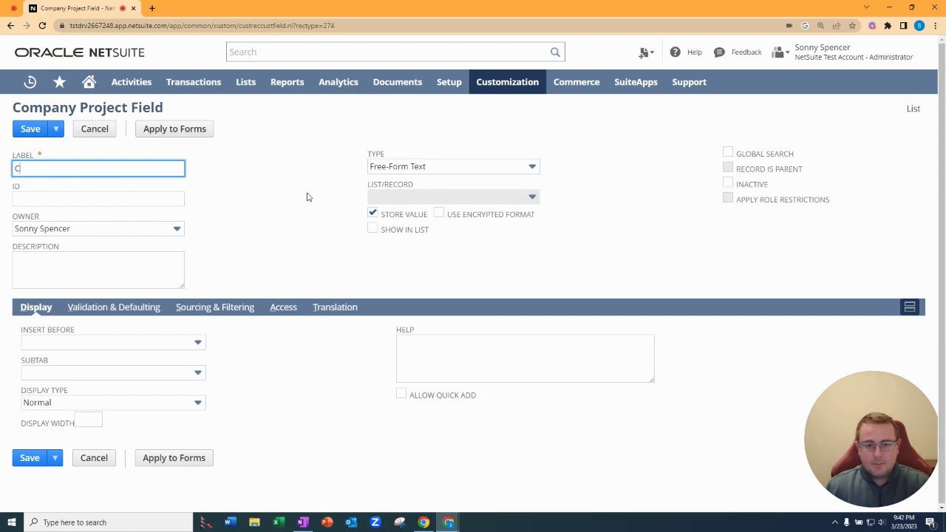
type("ompany Project ")
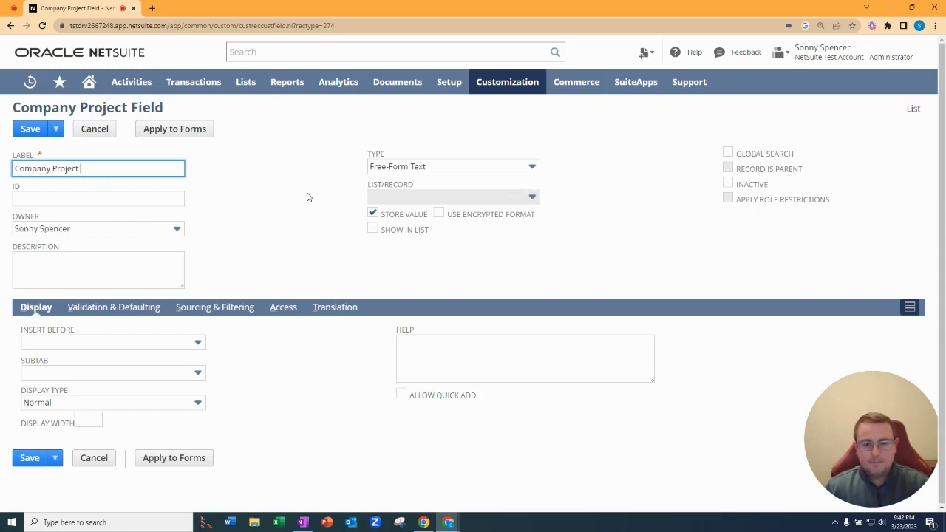
type("Title")
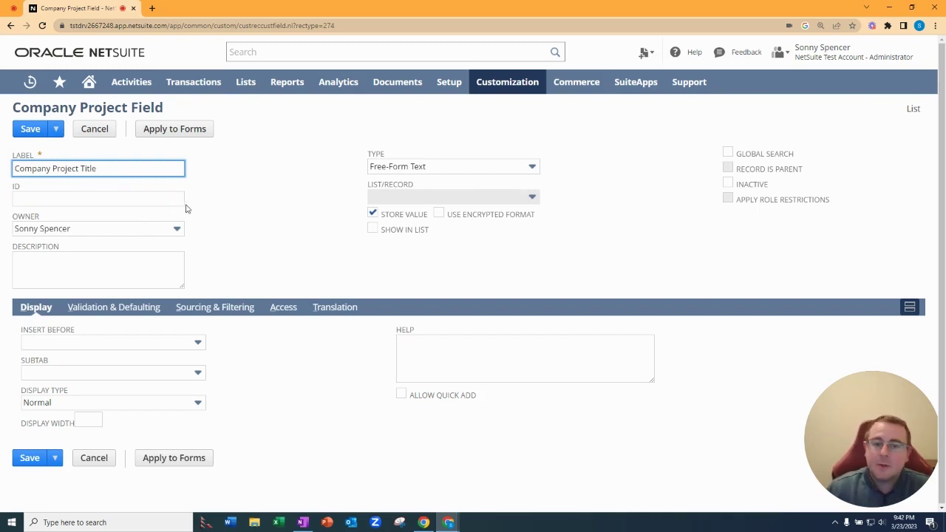
left_click(236, 203)
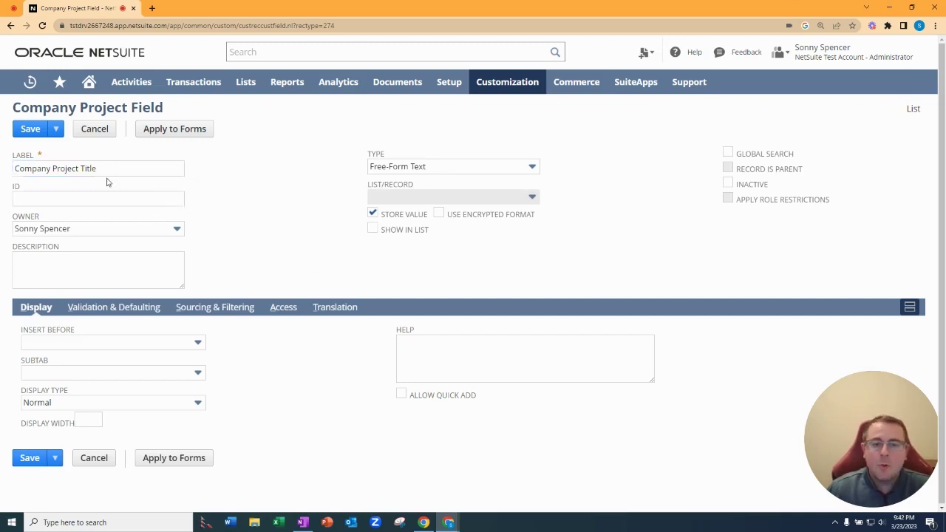
mouse_move(56, 129)
left_click(61, 149)
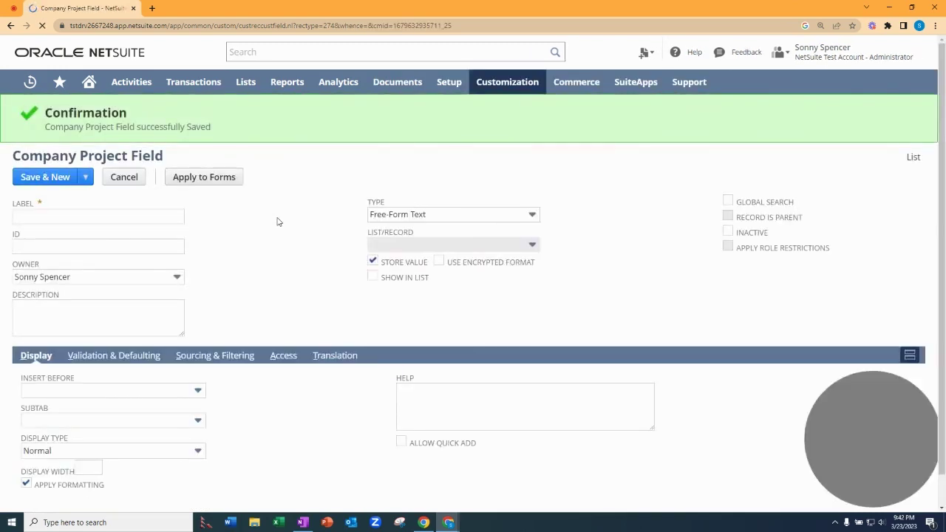
Step: Label the next free-form text field Company Project Description, save it and start another new field
left_click(165, 215)
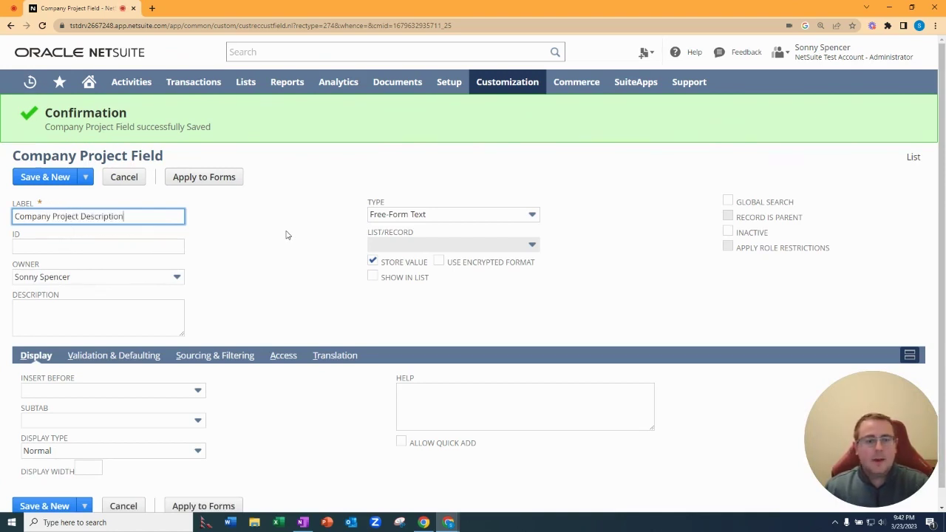
left_click(55, 182)
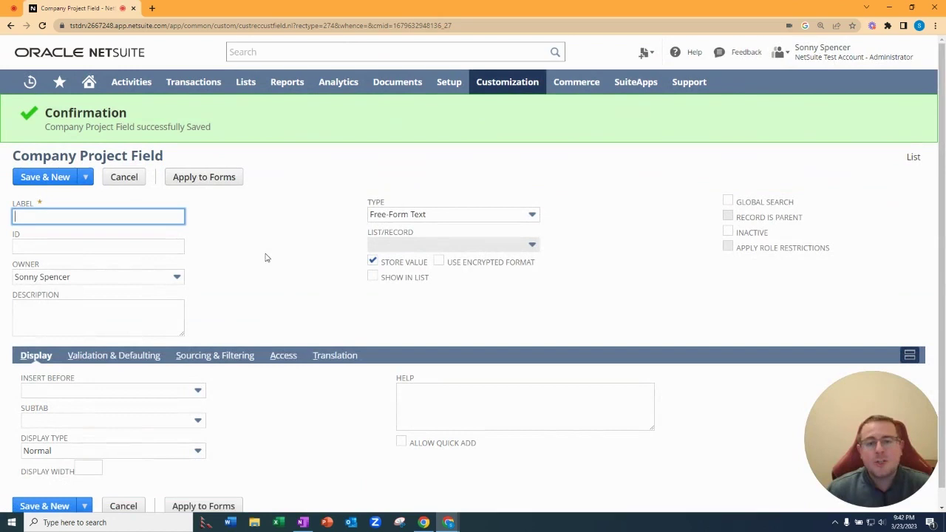
Step: Label the new custom field Company Project Manager and set its type to List/Record
type("Companyt")
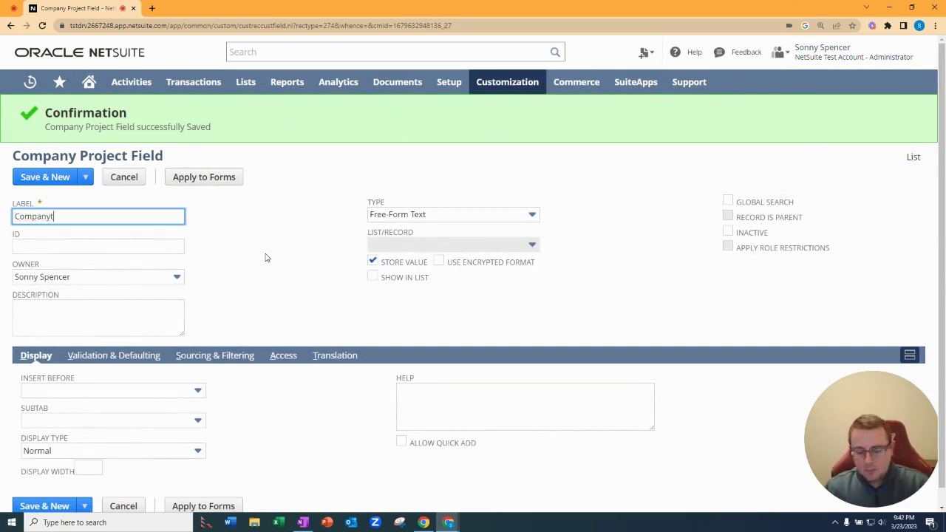
key("BackSpace")
type("P")
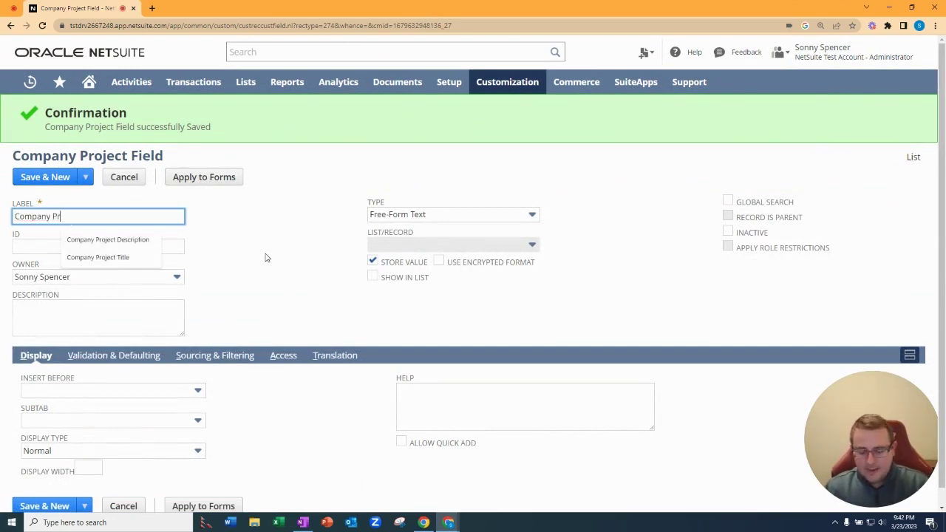
type("roject Manager")
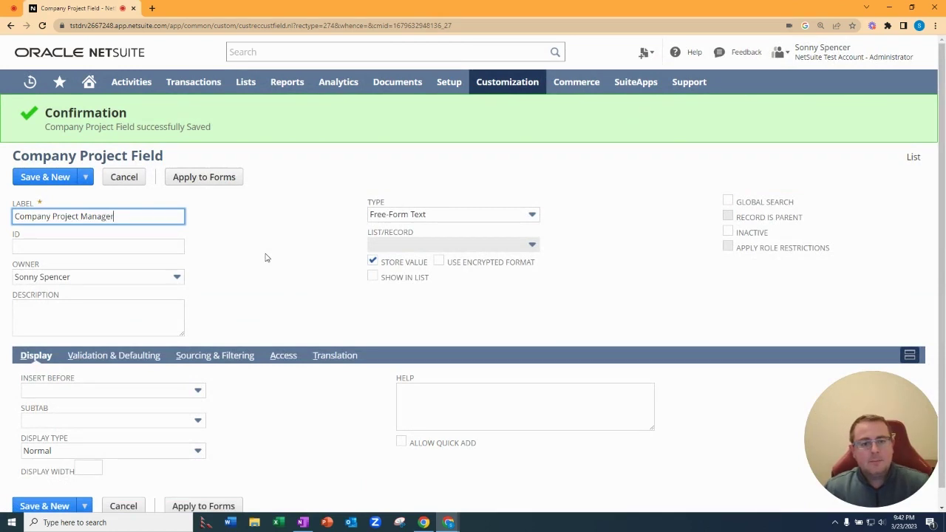
left_click(414, 215)
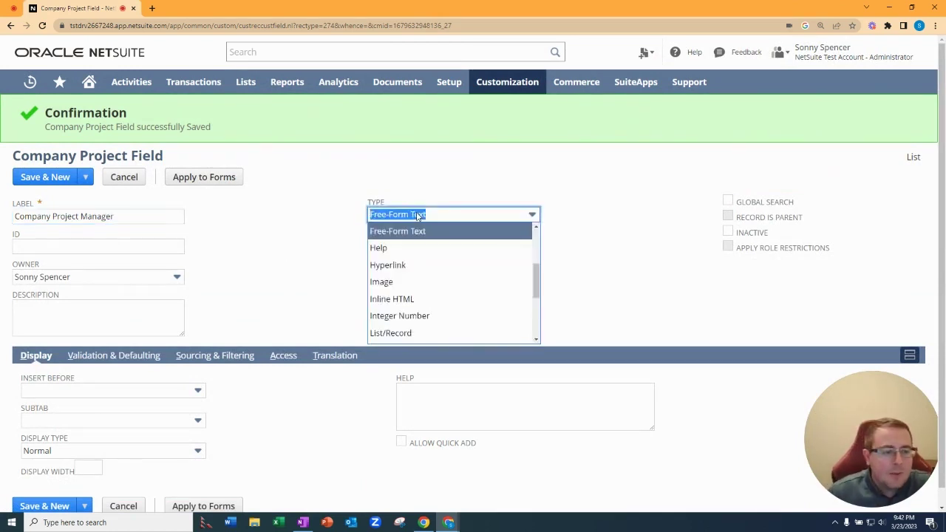
left_click(454, 333)
Step: Source the Company Project Manager field from the Employee list, then save the field and return to the record type
left_click(470, 246)
scroll(467, 323, "down", 5)
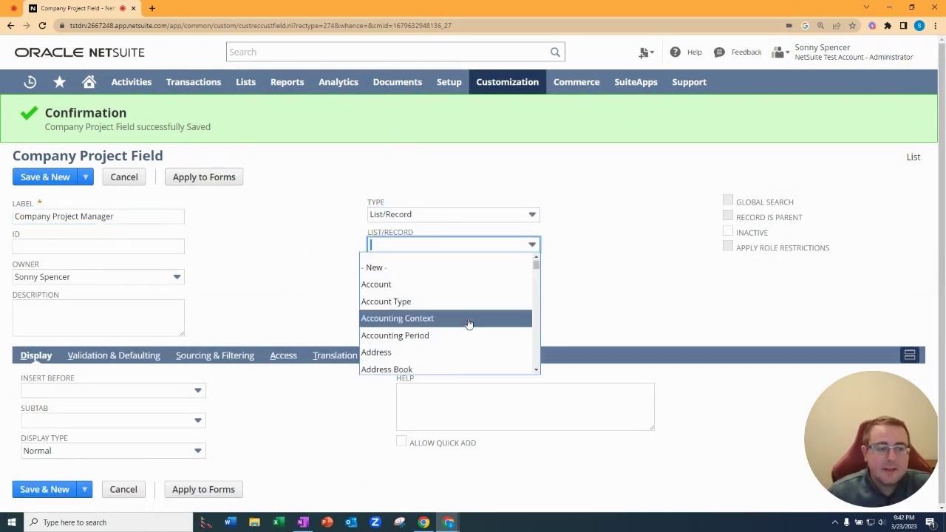
type("em")
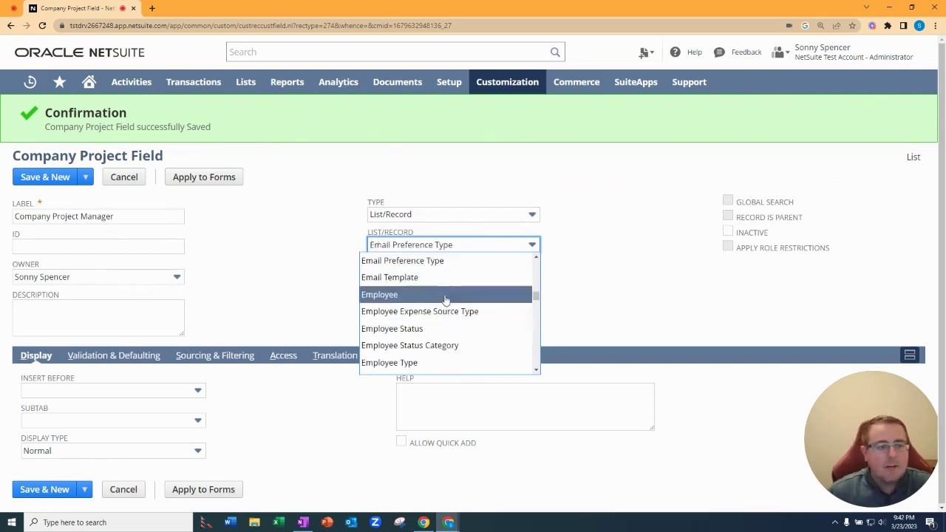
left_click(444, 294)
left_click(294, 251)
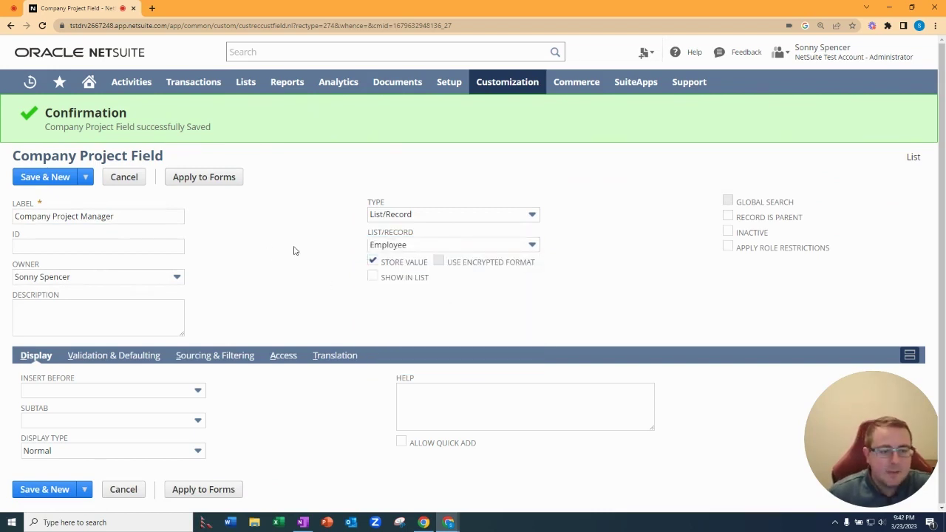
mouse_move(87, 181)
left_click(70, 196)
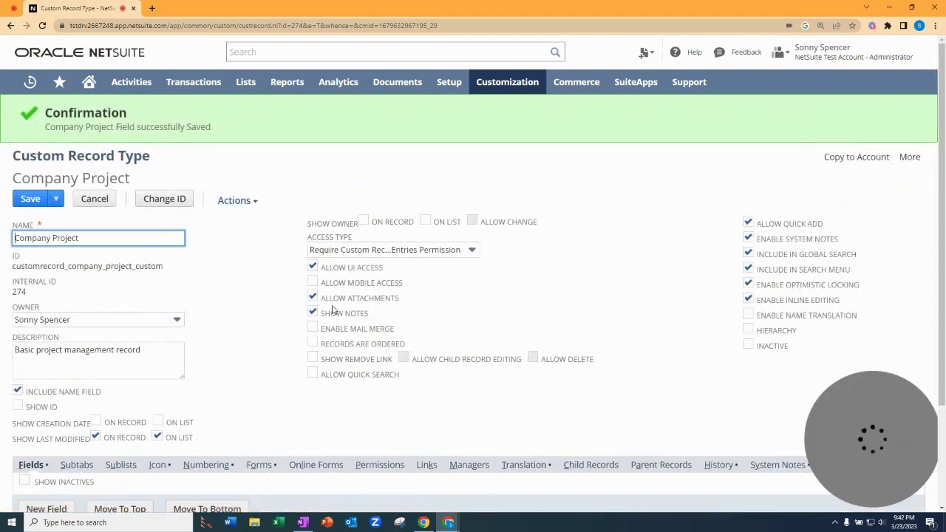
Step: Save the Company Project record type with its custom fields and confirm the submission
scroll(323, 310, "down", 3)
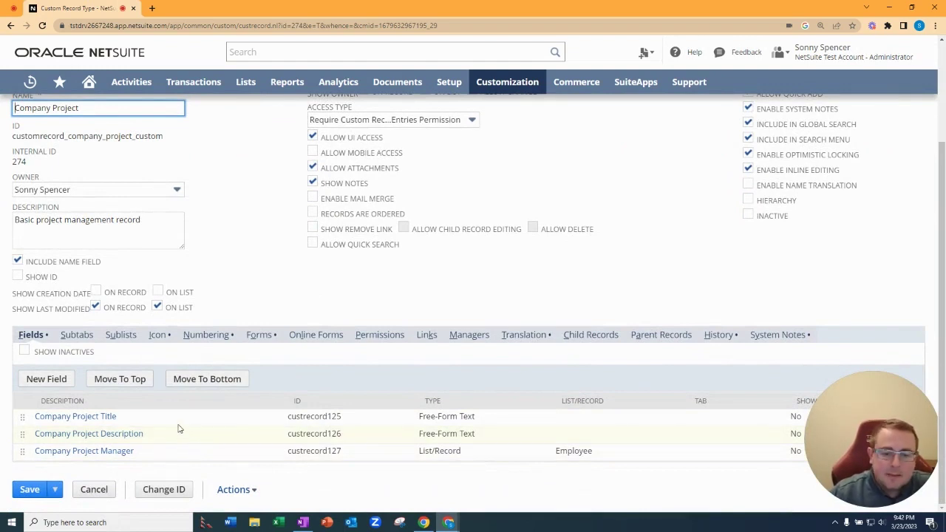
left_click(30, 490)
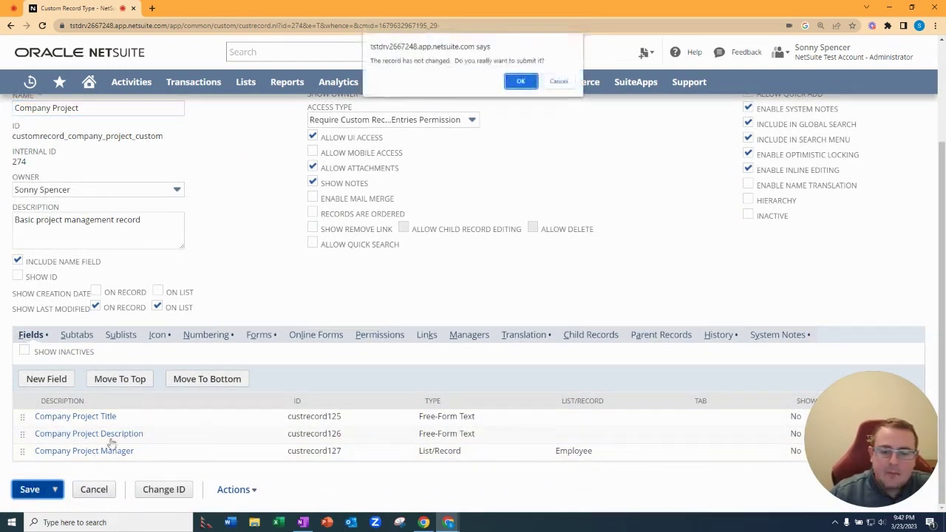
left_click(520, 81)
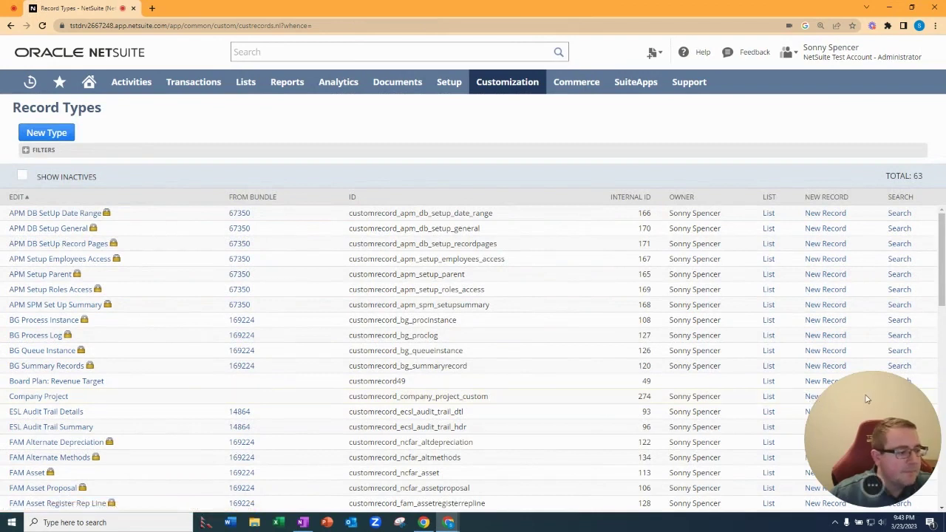
Step: Start a new Company Project record and examine its title and description fields
left_click_drag(867, 400, 684, 399)
left_click(825, 397)
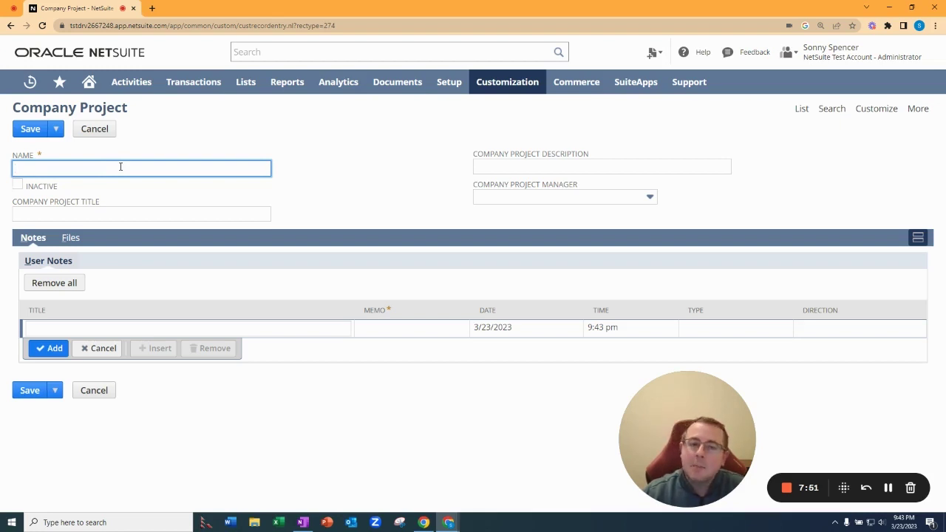
left_click(105, 214)
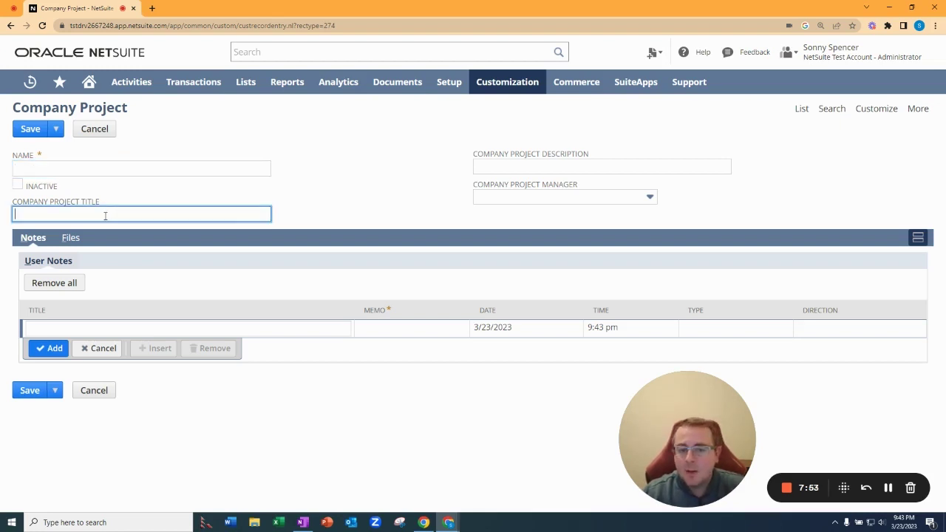
left_click(504, 167)
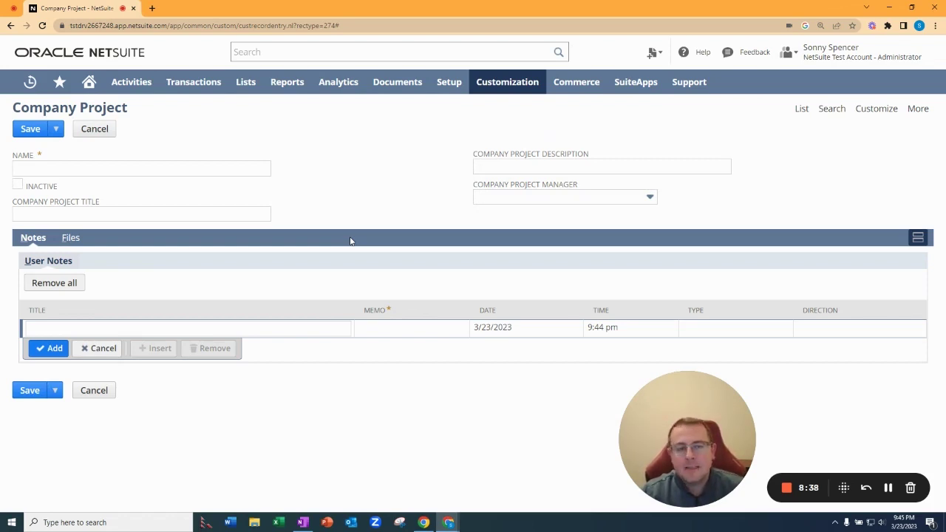
Step: Return to the list of custom record types and open Company Project for editing
mouse_move(490, 110)
mouse_move(592, 137)
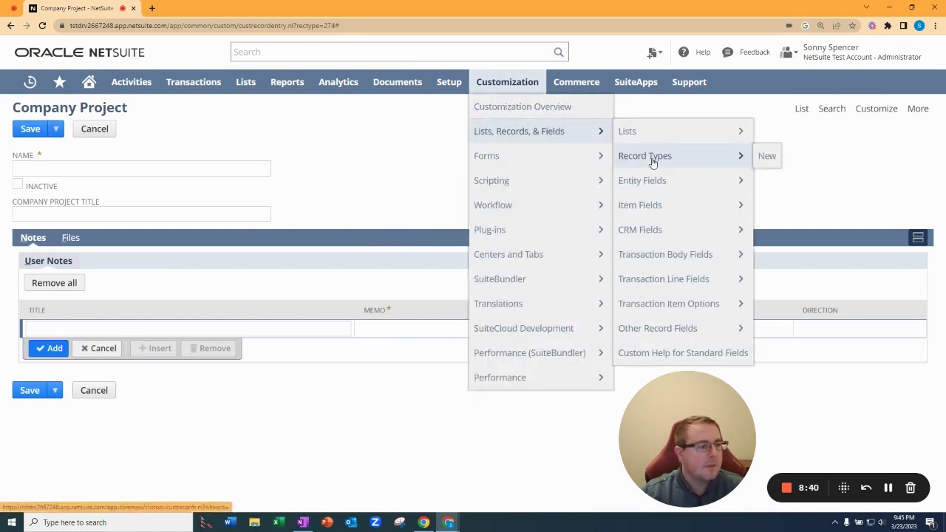
left_click(714, 158)
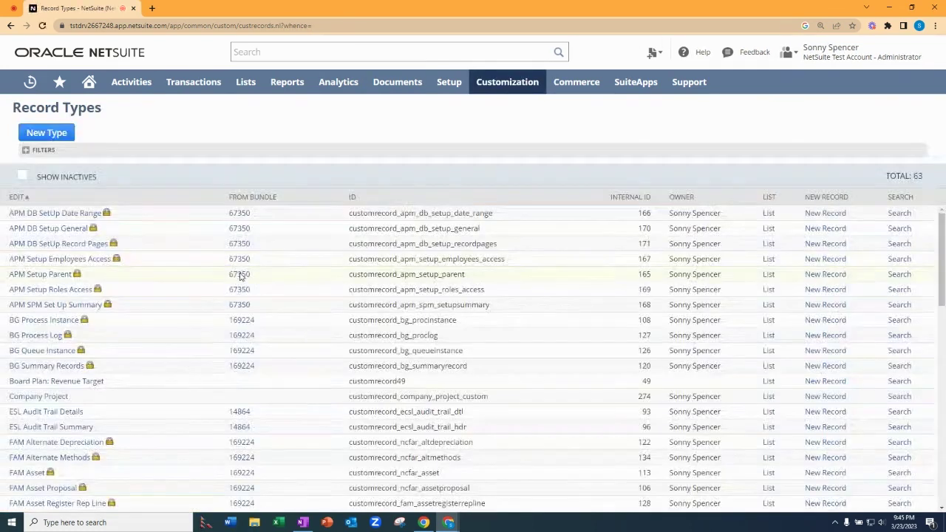
left_click(46, 397)
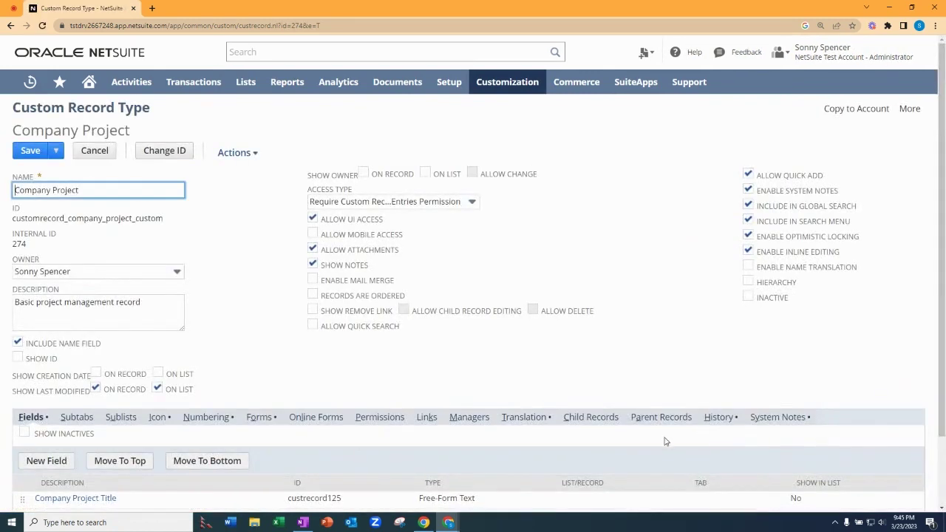
scroll(376, 422, "down", 1)
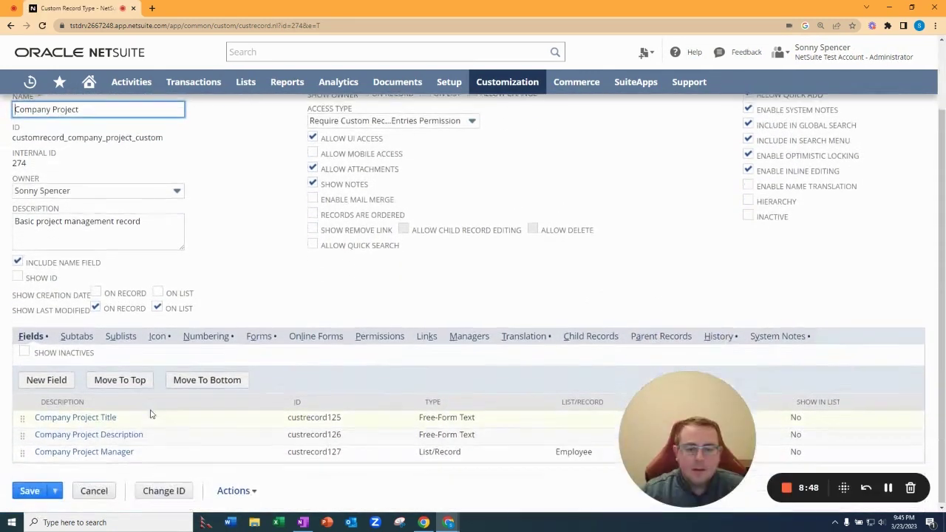
Step: Add a subtab titled Project Milestones to the Company Project record type
left_click(76, 336)
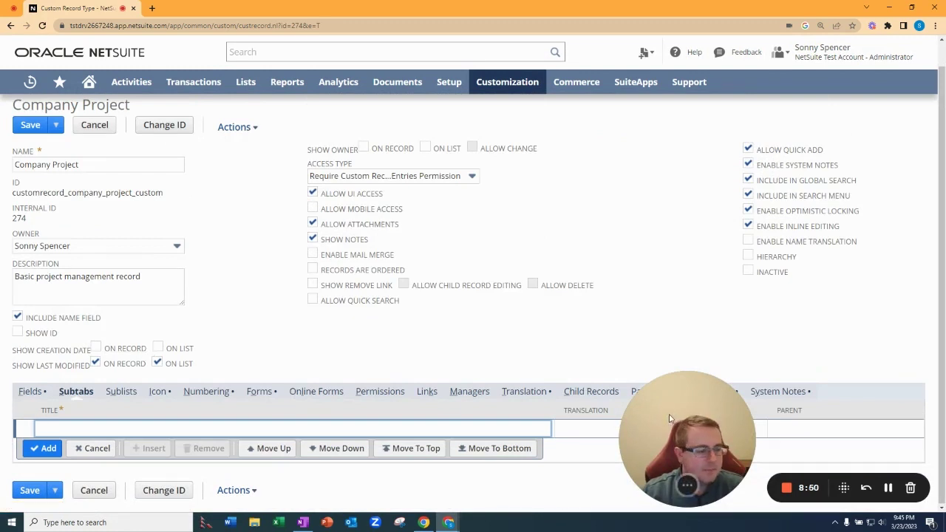
left_click_drag(670, 419, 853, 431)
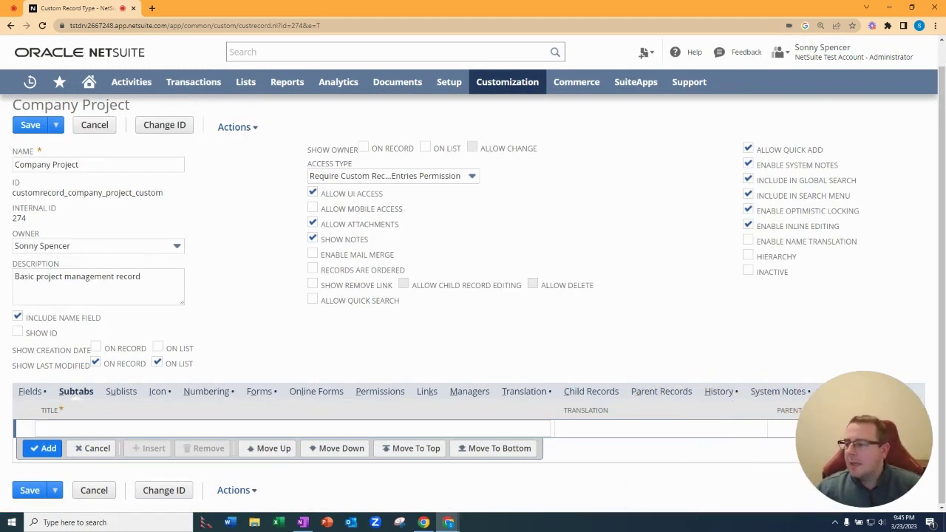
left_click(150, 423)
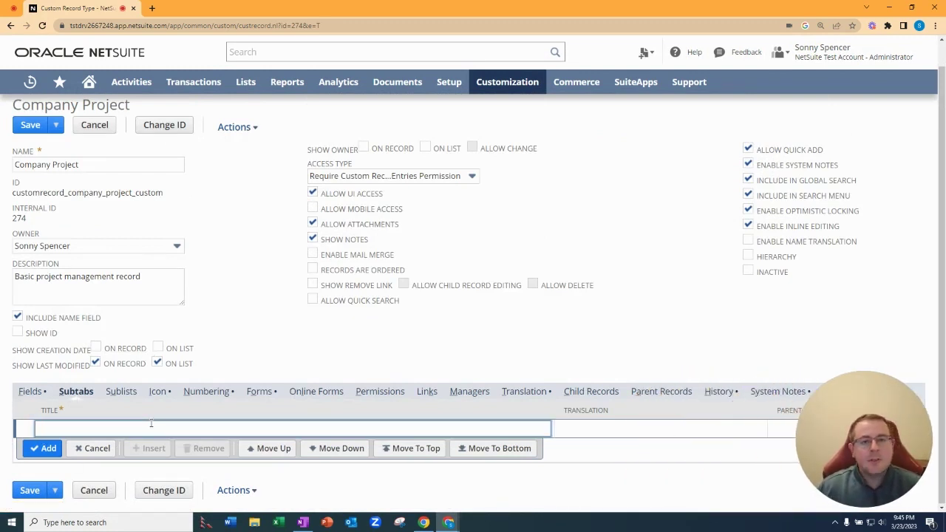
type("Project M")
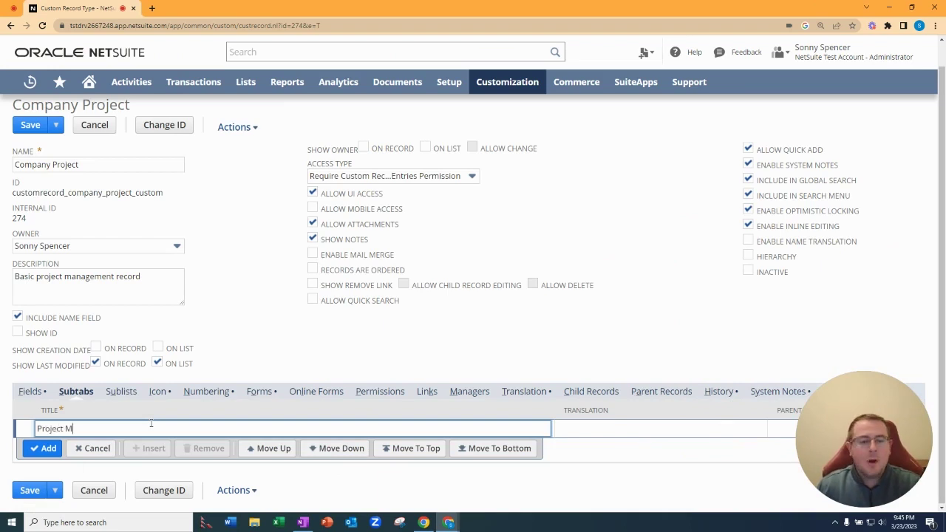
type("ilestone")
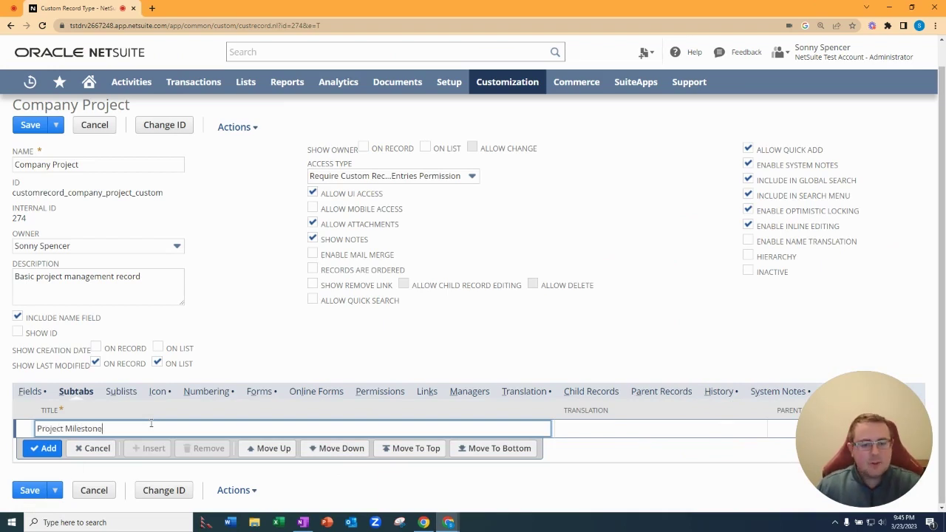
type("s")
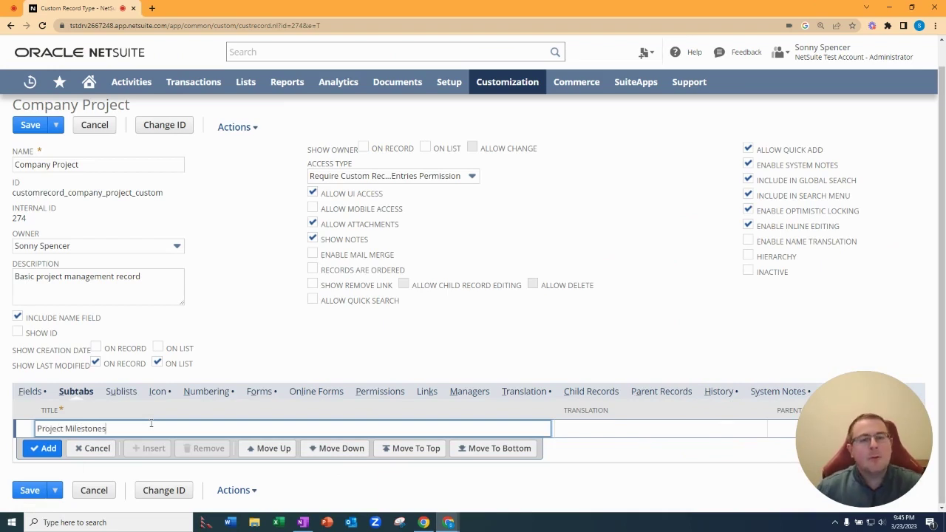
left_click(43, 450)
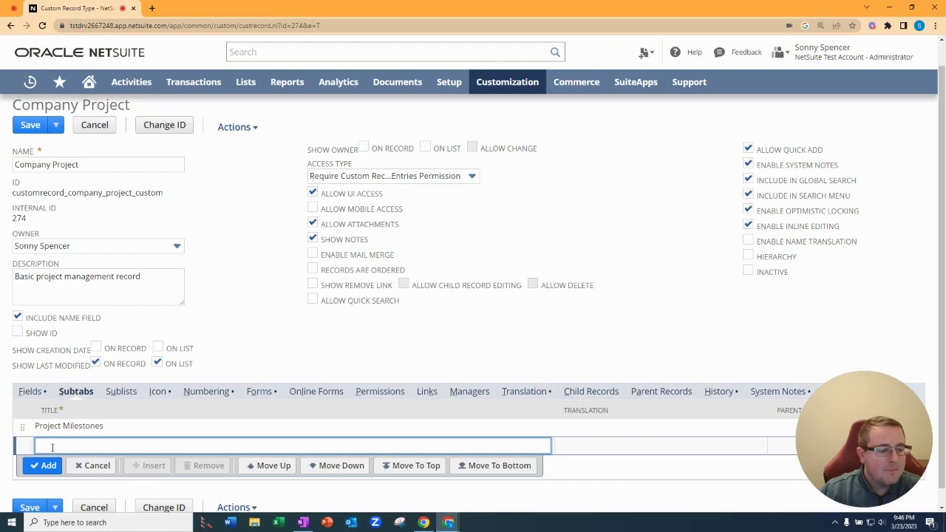
Step: Set the record type's access type to Use Permission List and grant the Accountant role Edit level permission
left_click(381, 392)
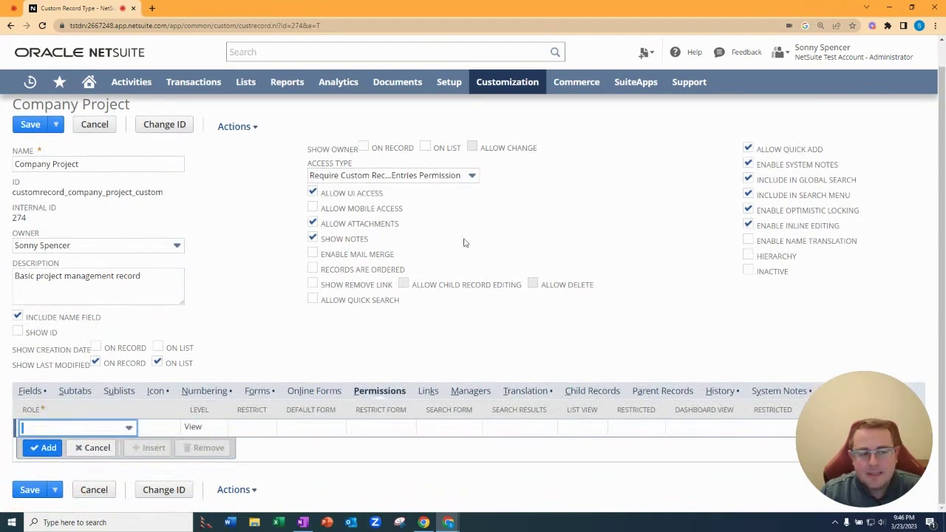
left_click(453, 177)
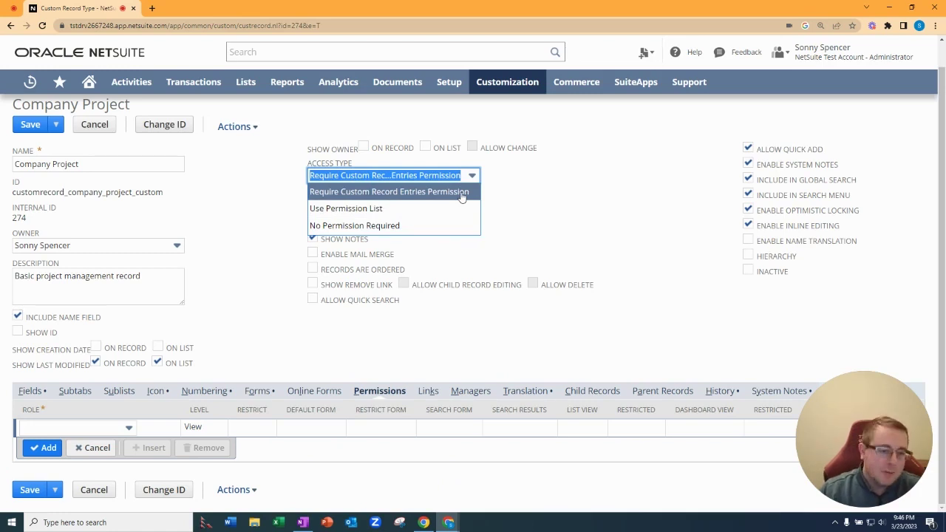
left_click(366, 210)
left_click(109, 430)
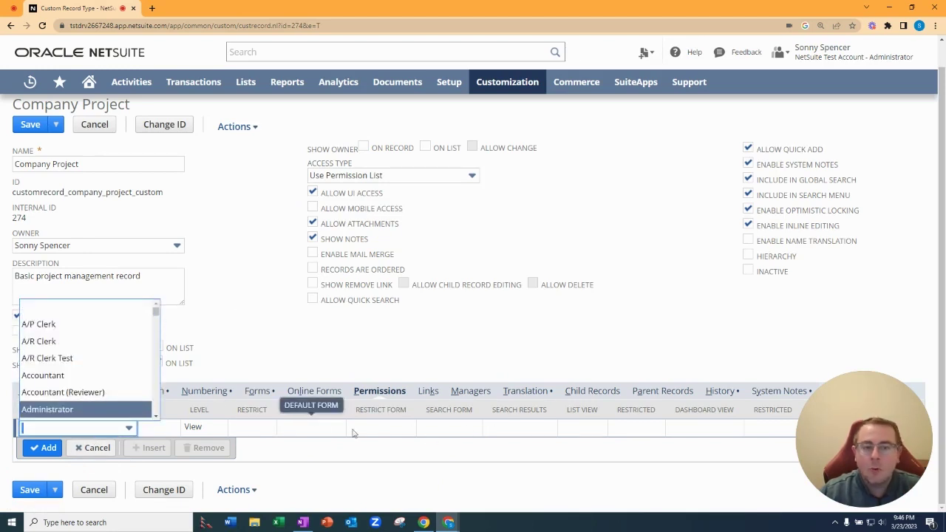
left_click(251, 296)
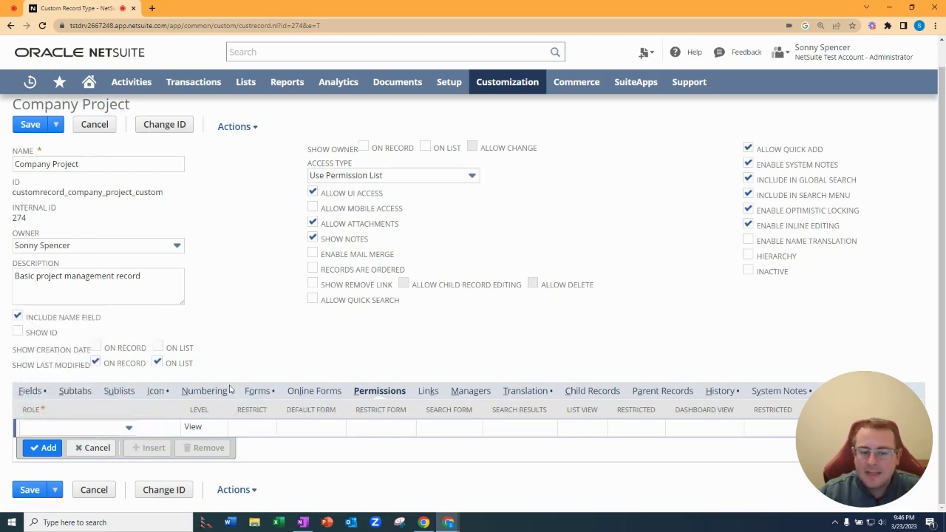
left_click(111, 427)
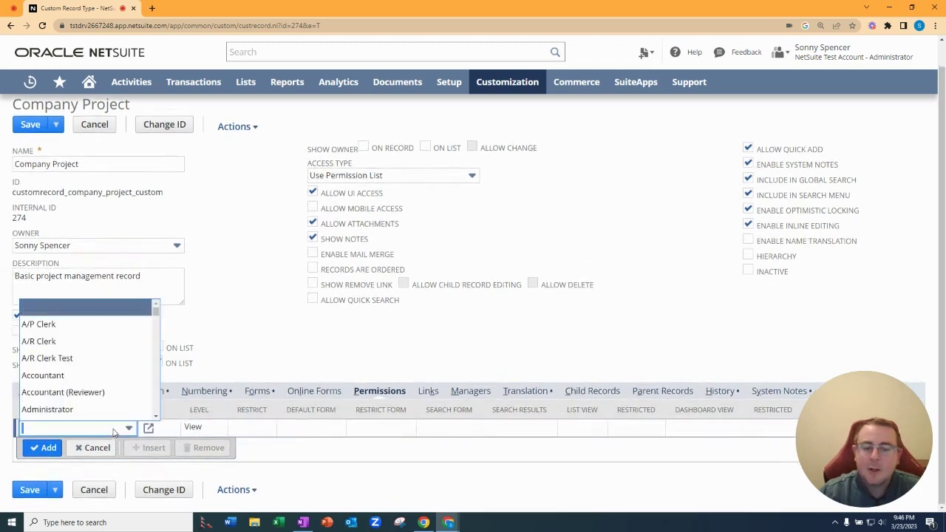
left_click(92, 382)
left_click(196, 427)
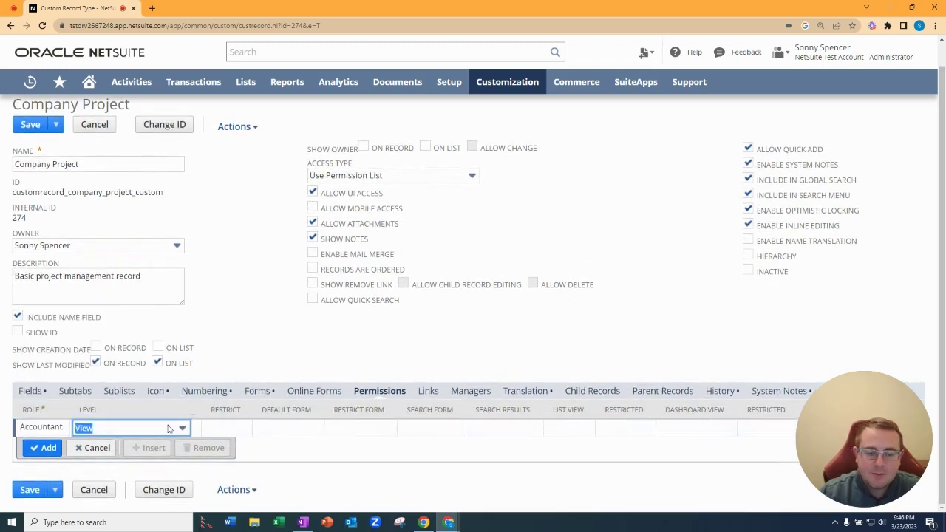
left_click(181, 427)
left_click(96, 392)
left_click(48, 448)
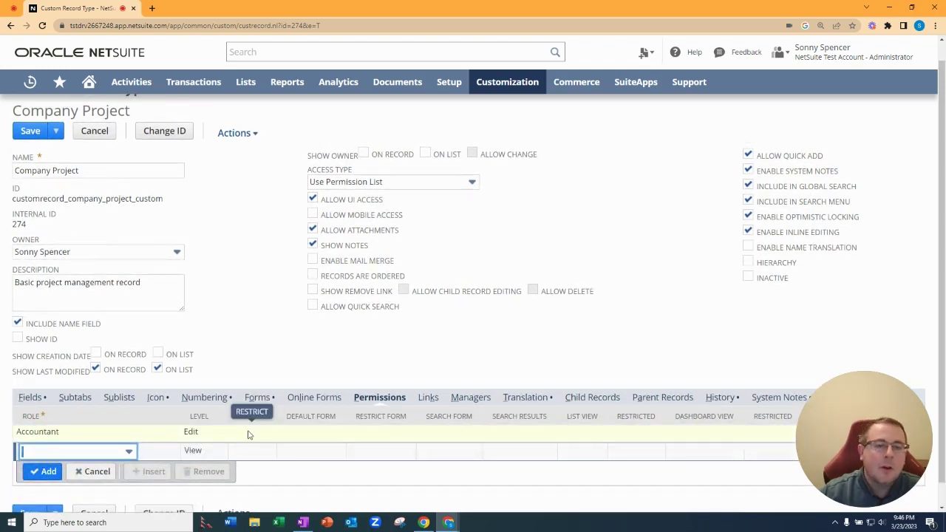
Step: Set the access type back to Require Custom Record Entries Permission and show the record type's child records
left_click(370, 182)
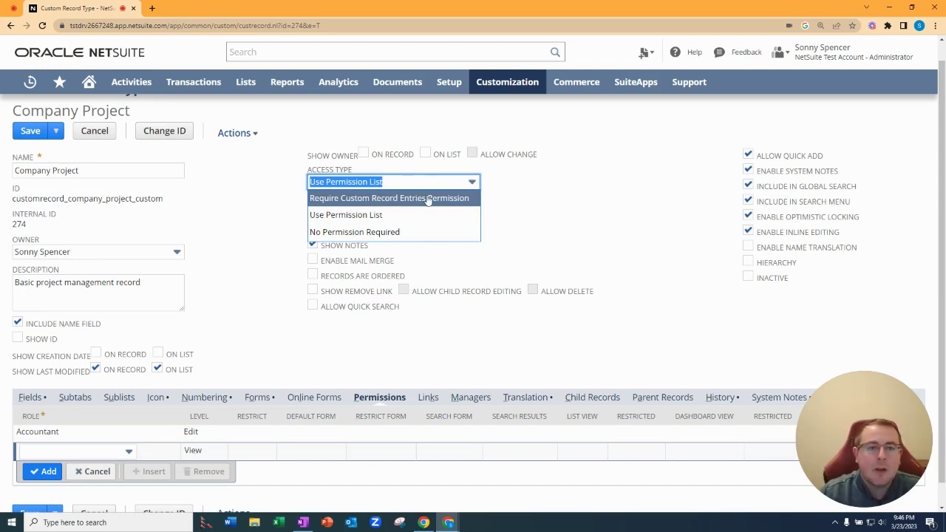
left_click(428, 198)
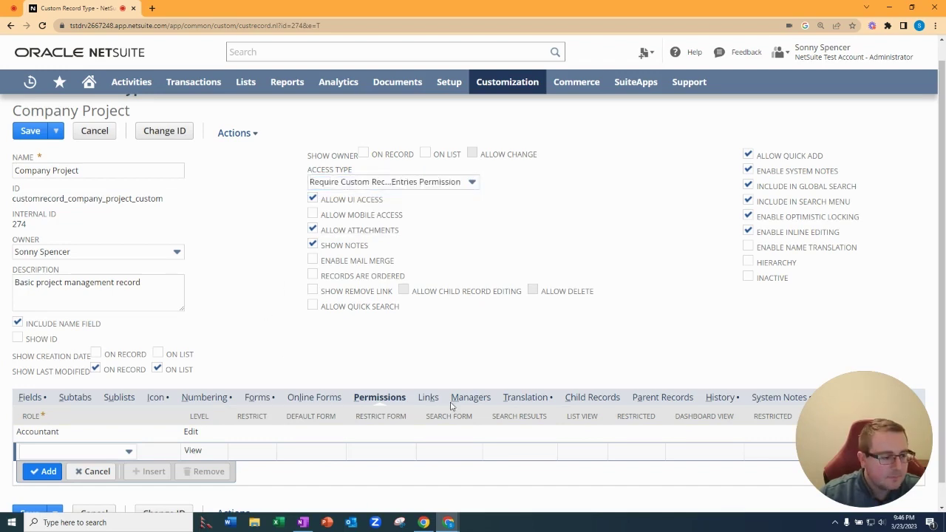
left_click(585, 400)
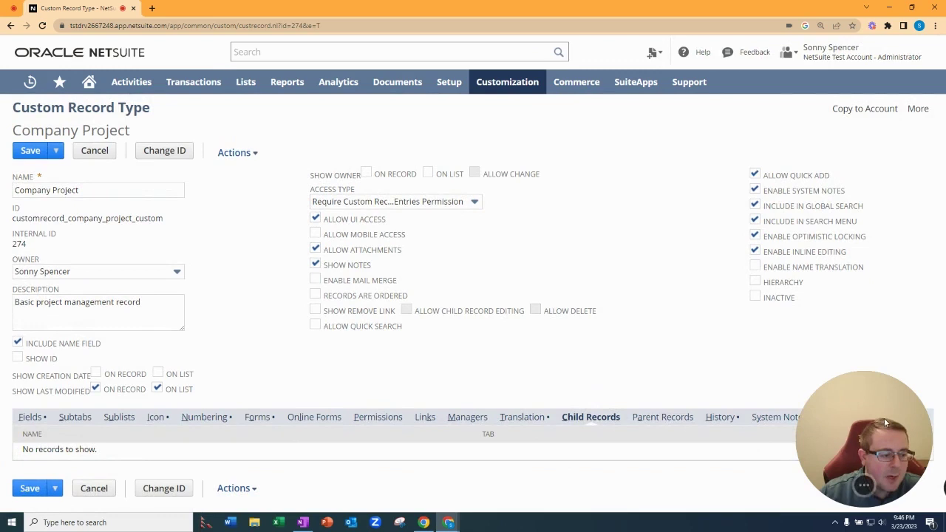
left_click_drag(885, 418, 902, 336)
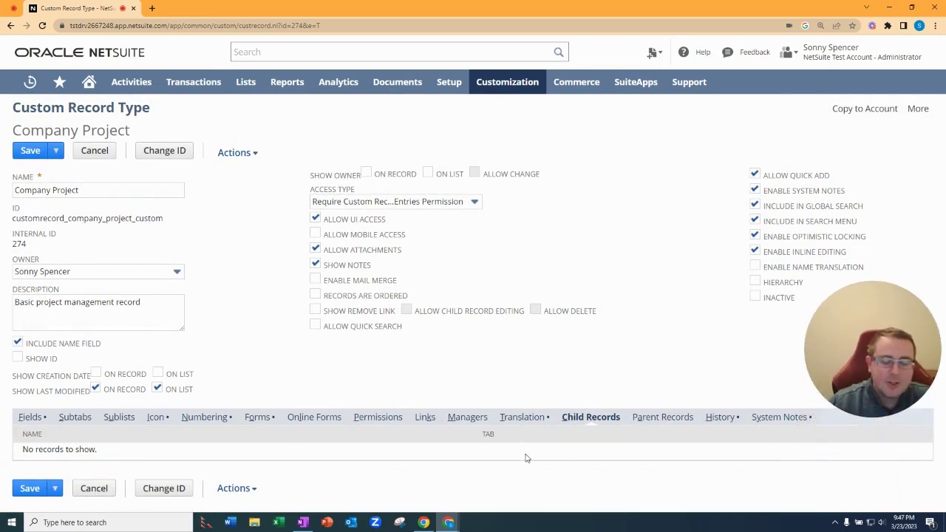